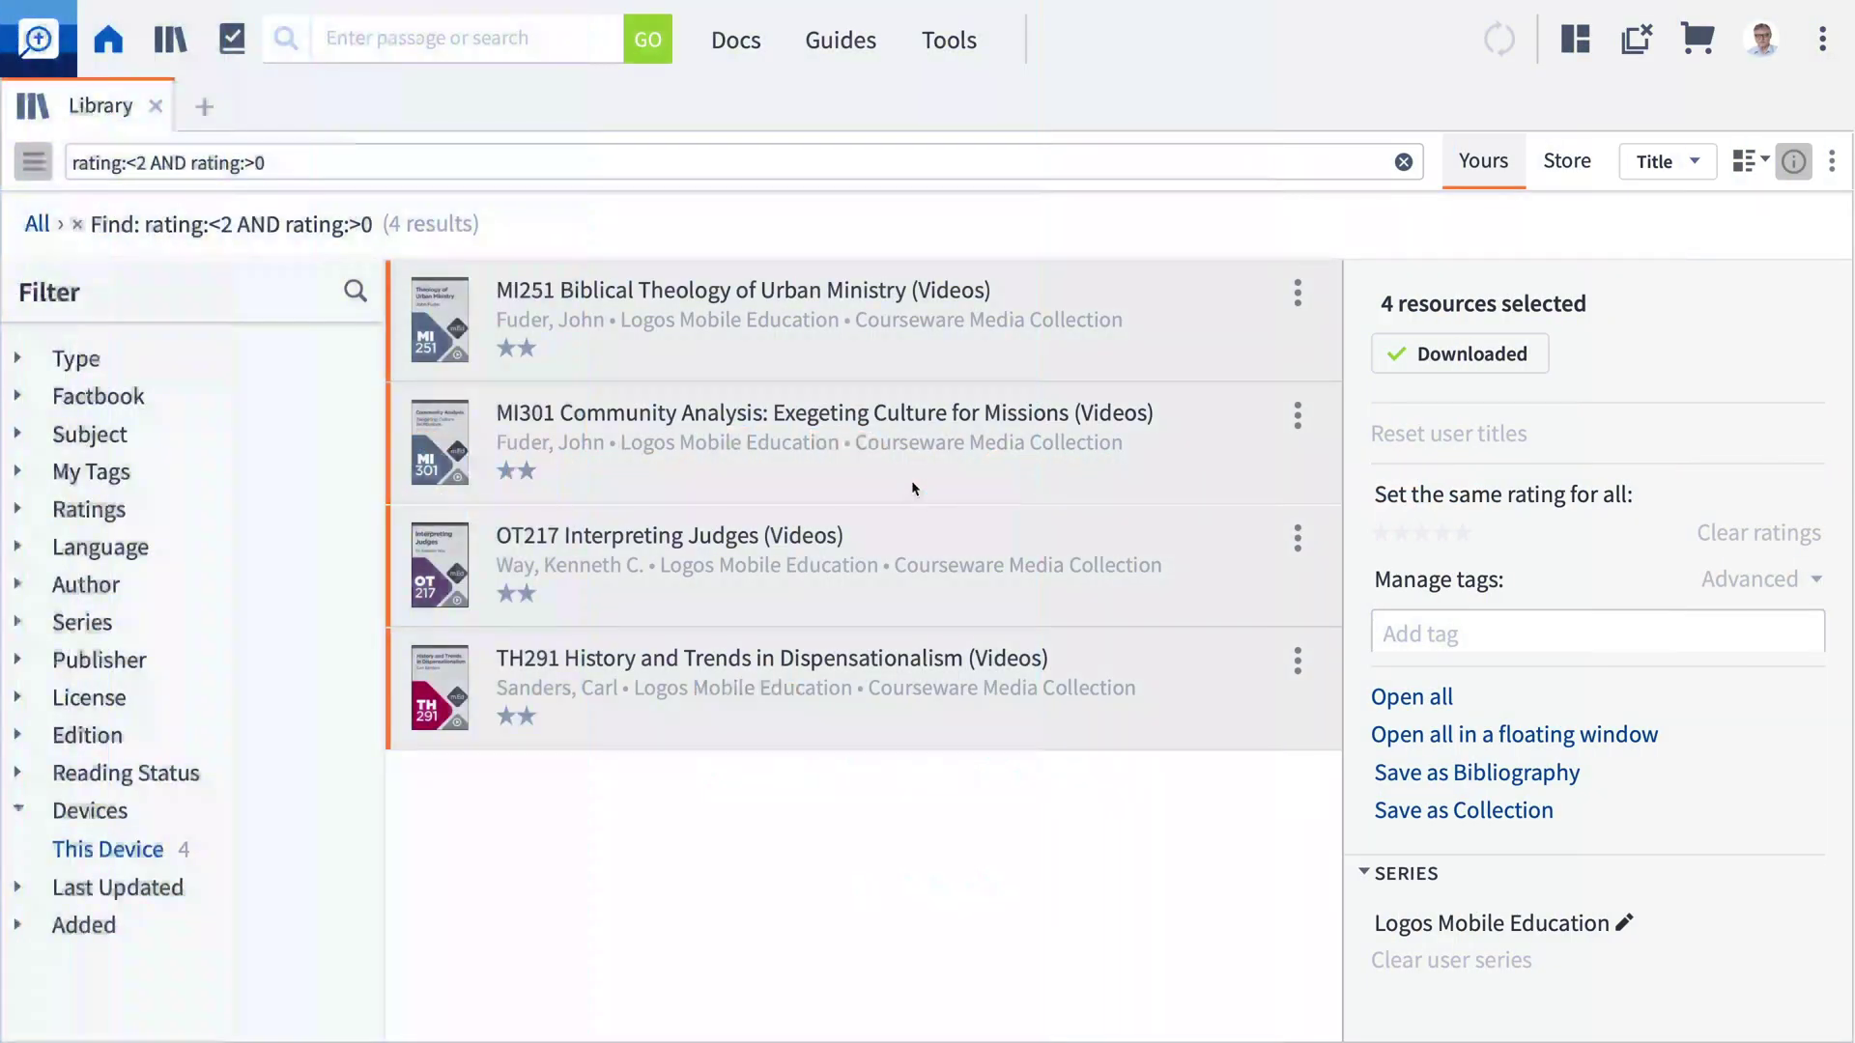
Remove the four selected two-star video courses from this device using Remove from device
{"action": "left_click", "coordinate": [1435, 362]}
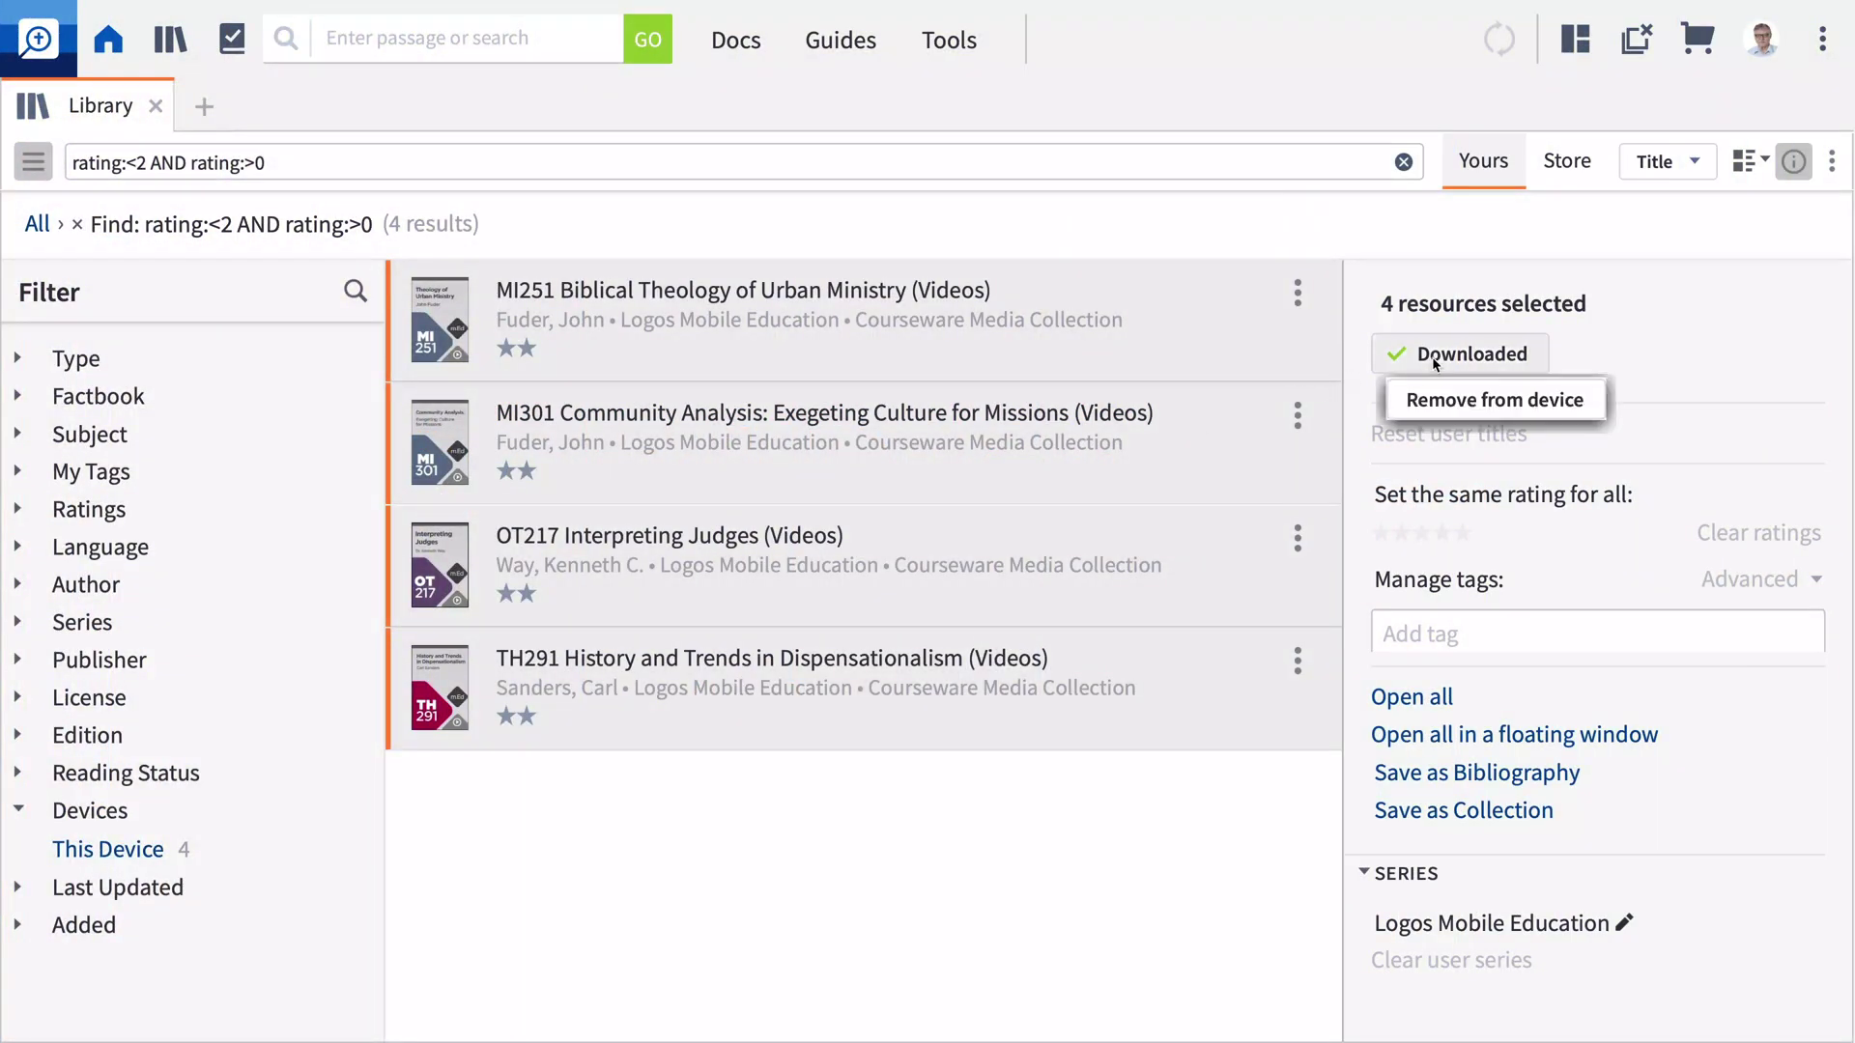
{"action": "right_click", "coordinate": [1204, 326]}
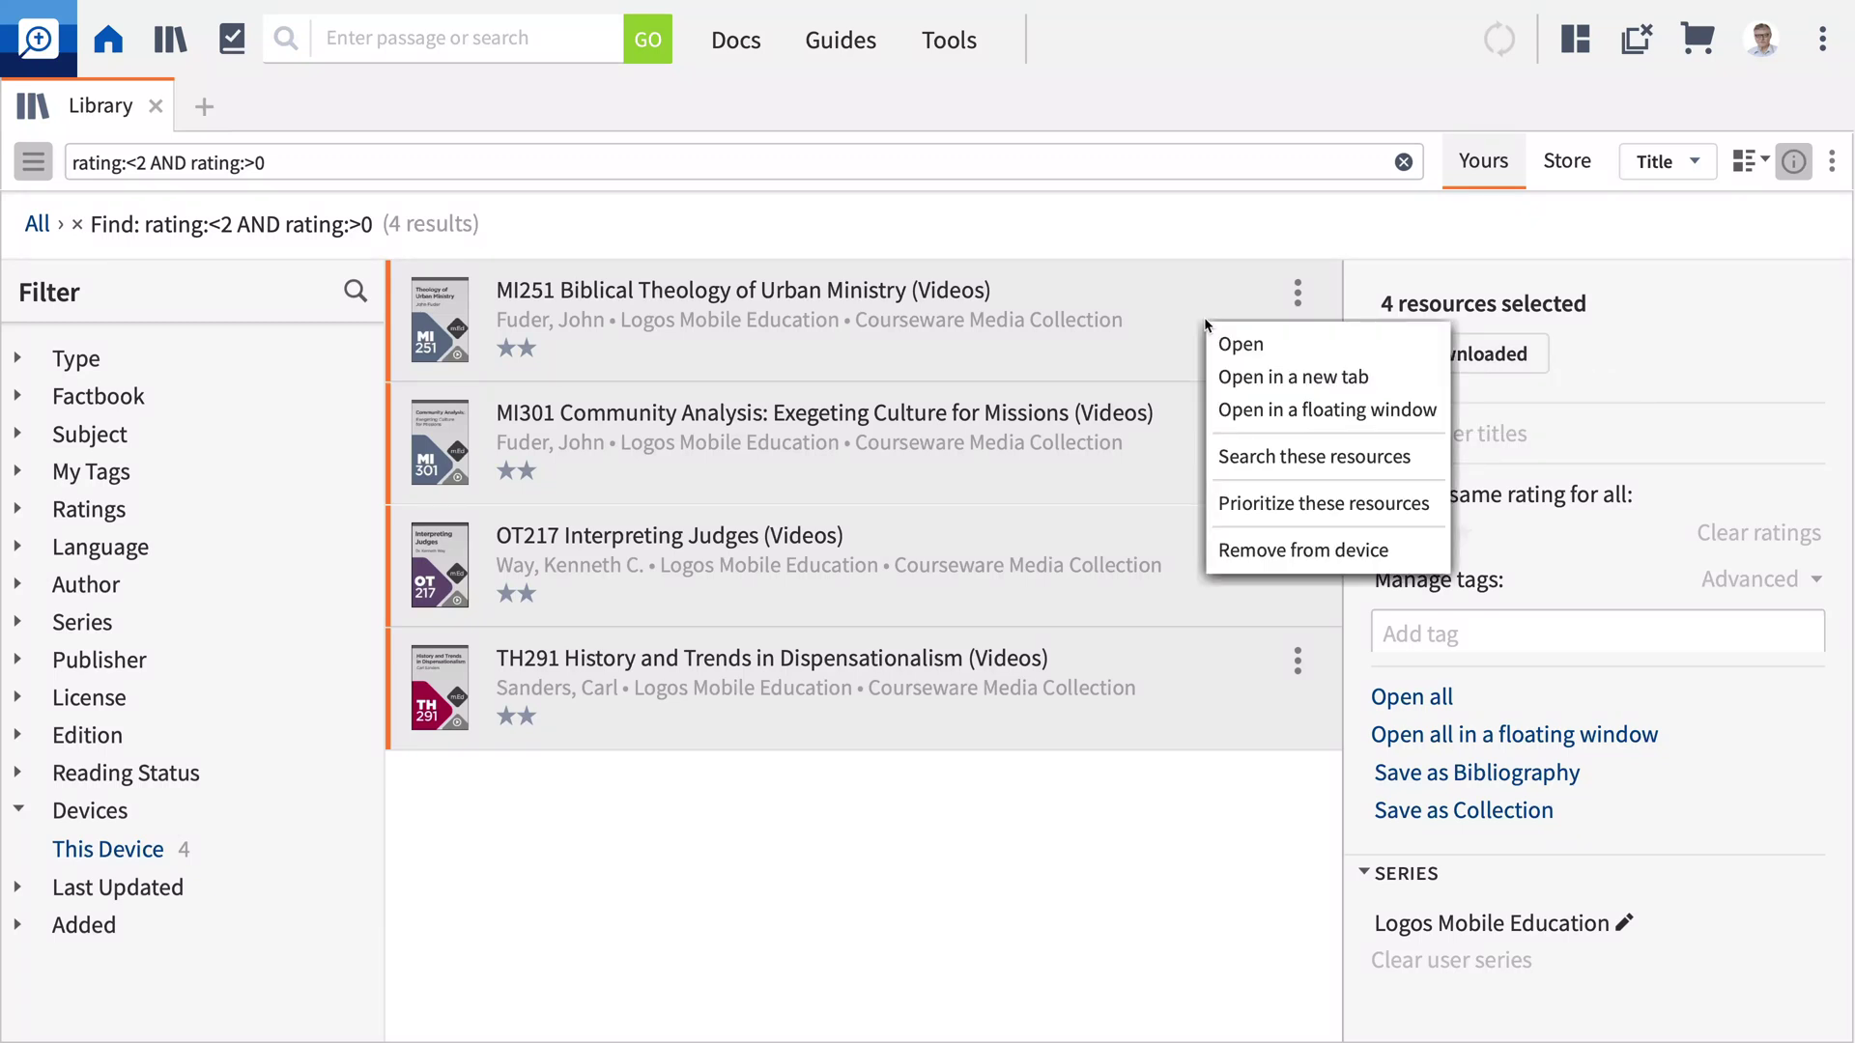
{"action": "left_click", "coordinate": [1246, 550]}
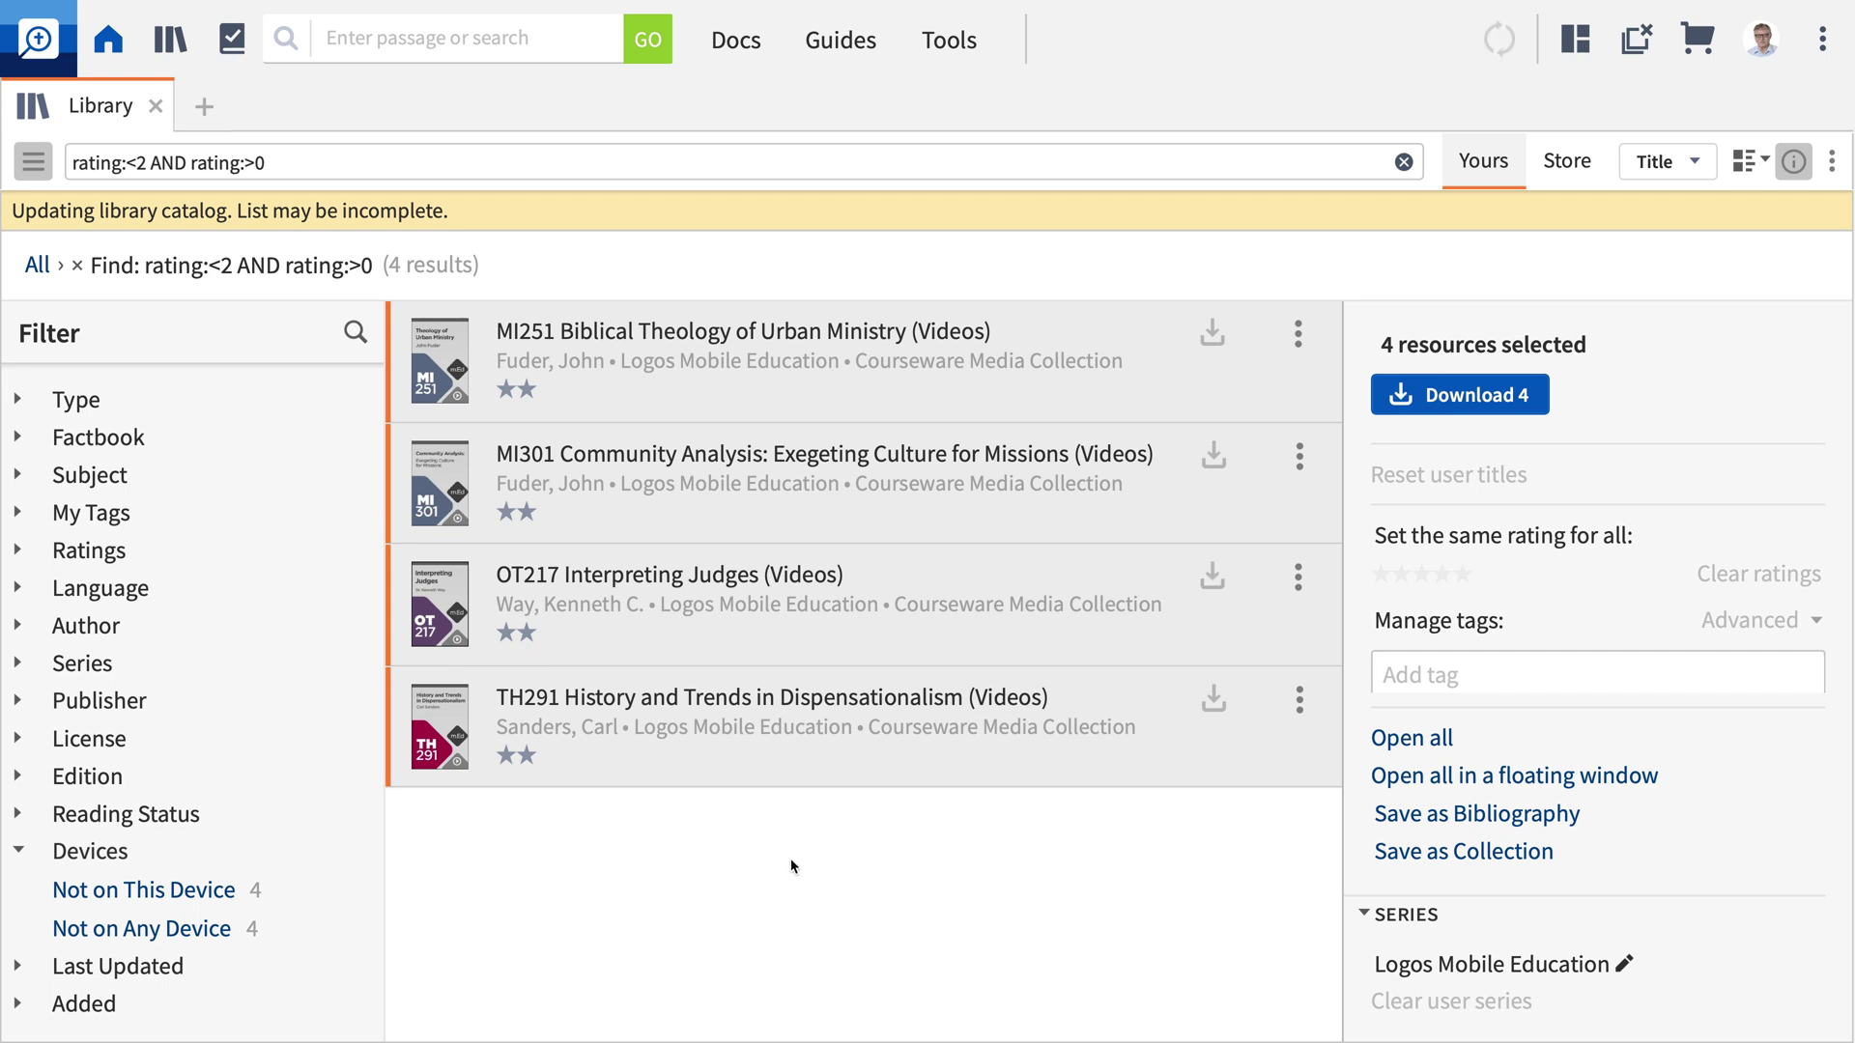
Filter to Not on This Device, then open a fresh Library panel showing all 563 resources
{"action": "left_click", "coordinate": [228, 890]}
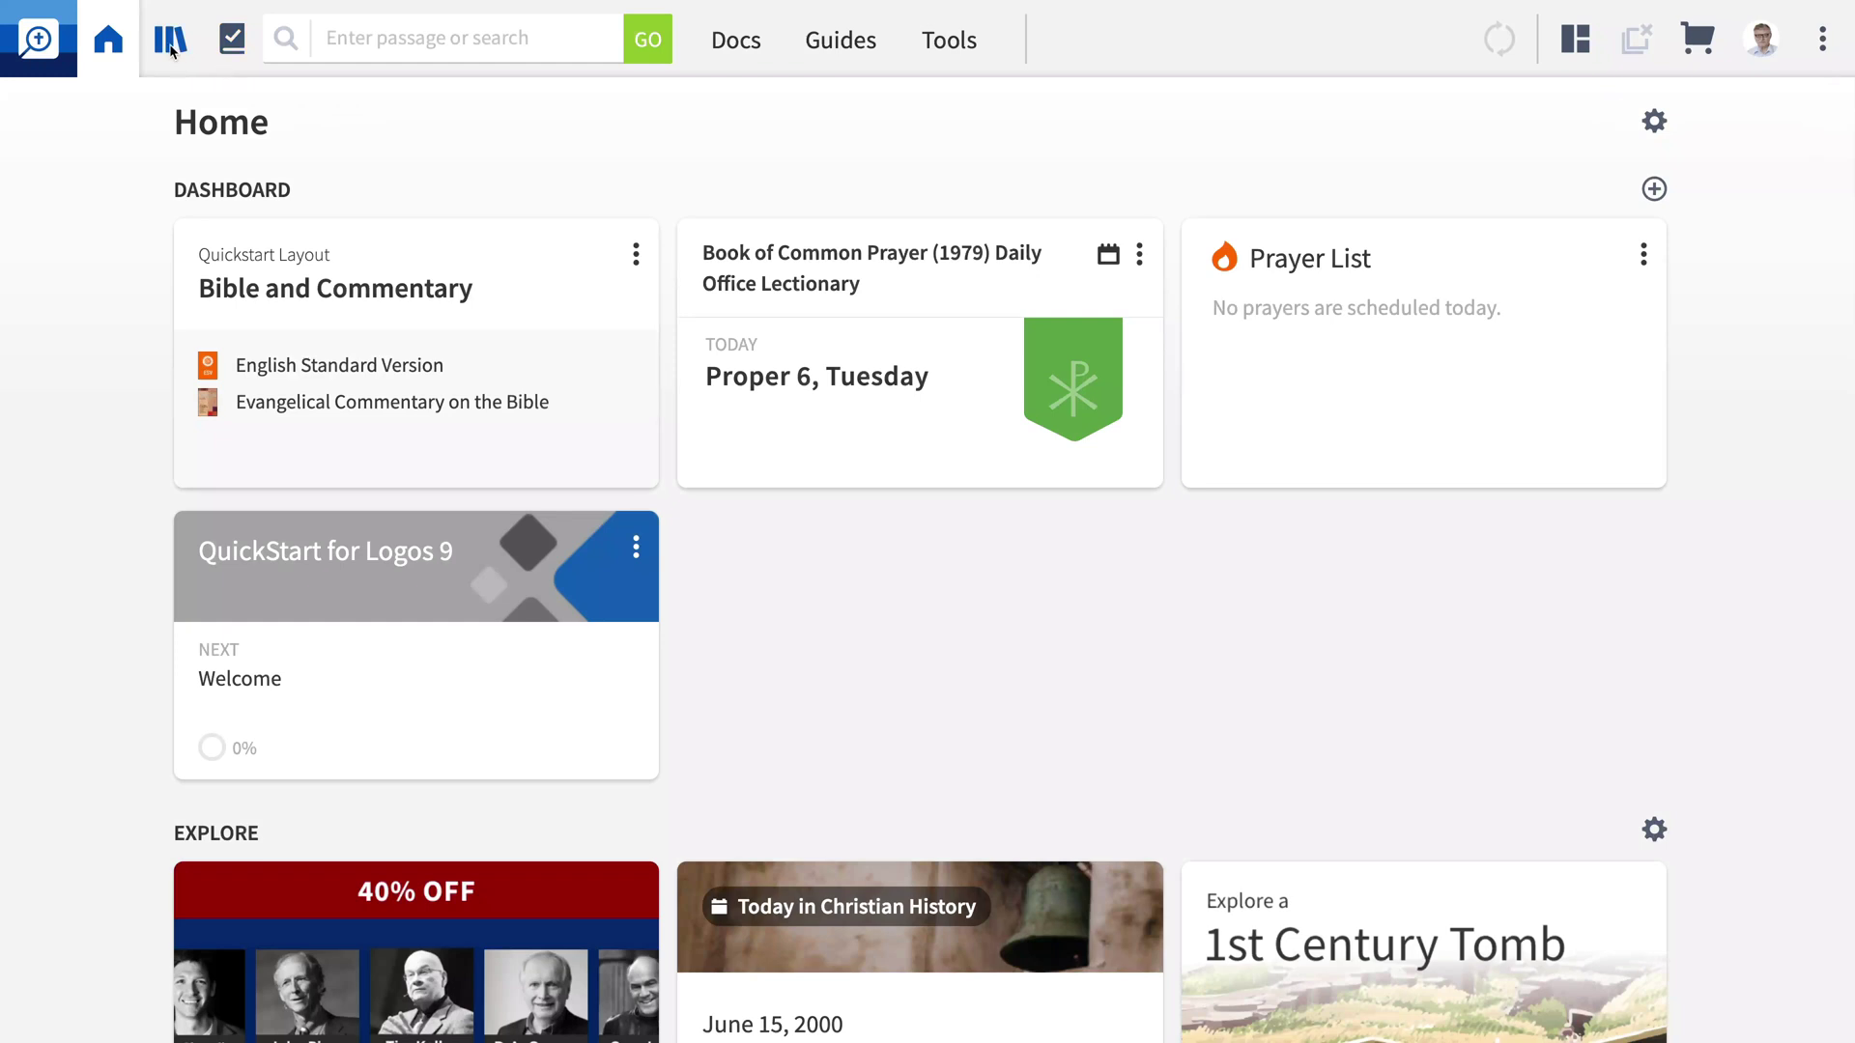
{"action": "left_click_drag", "start_coordinate": [170, 39], "coordinate": [742, 359]}
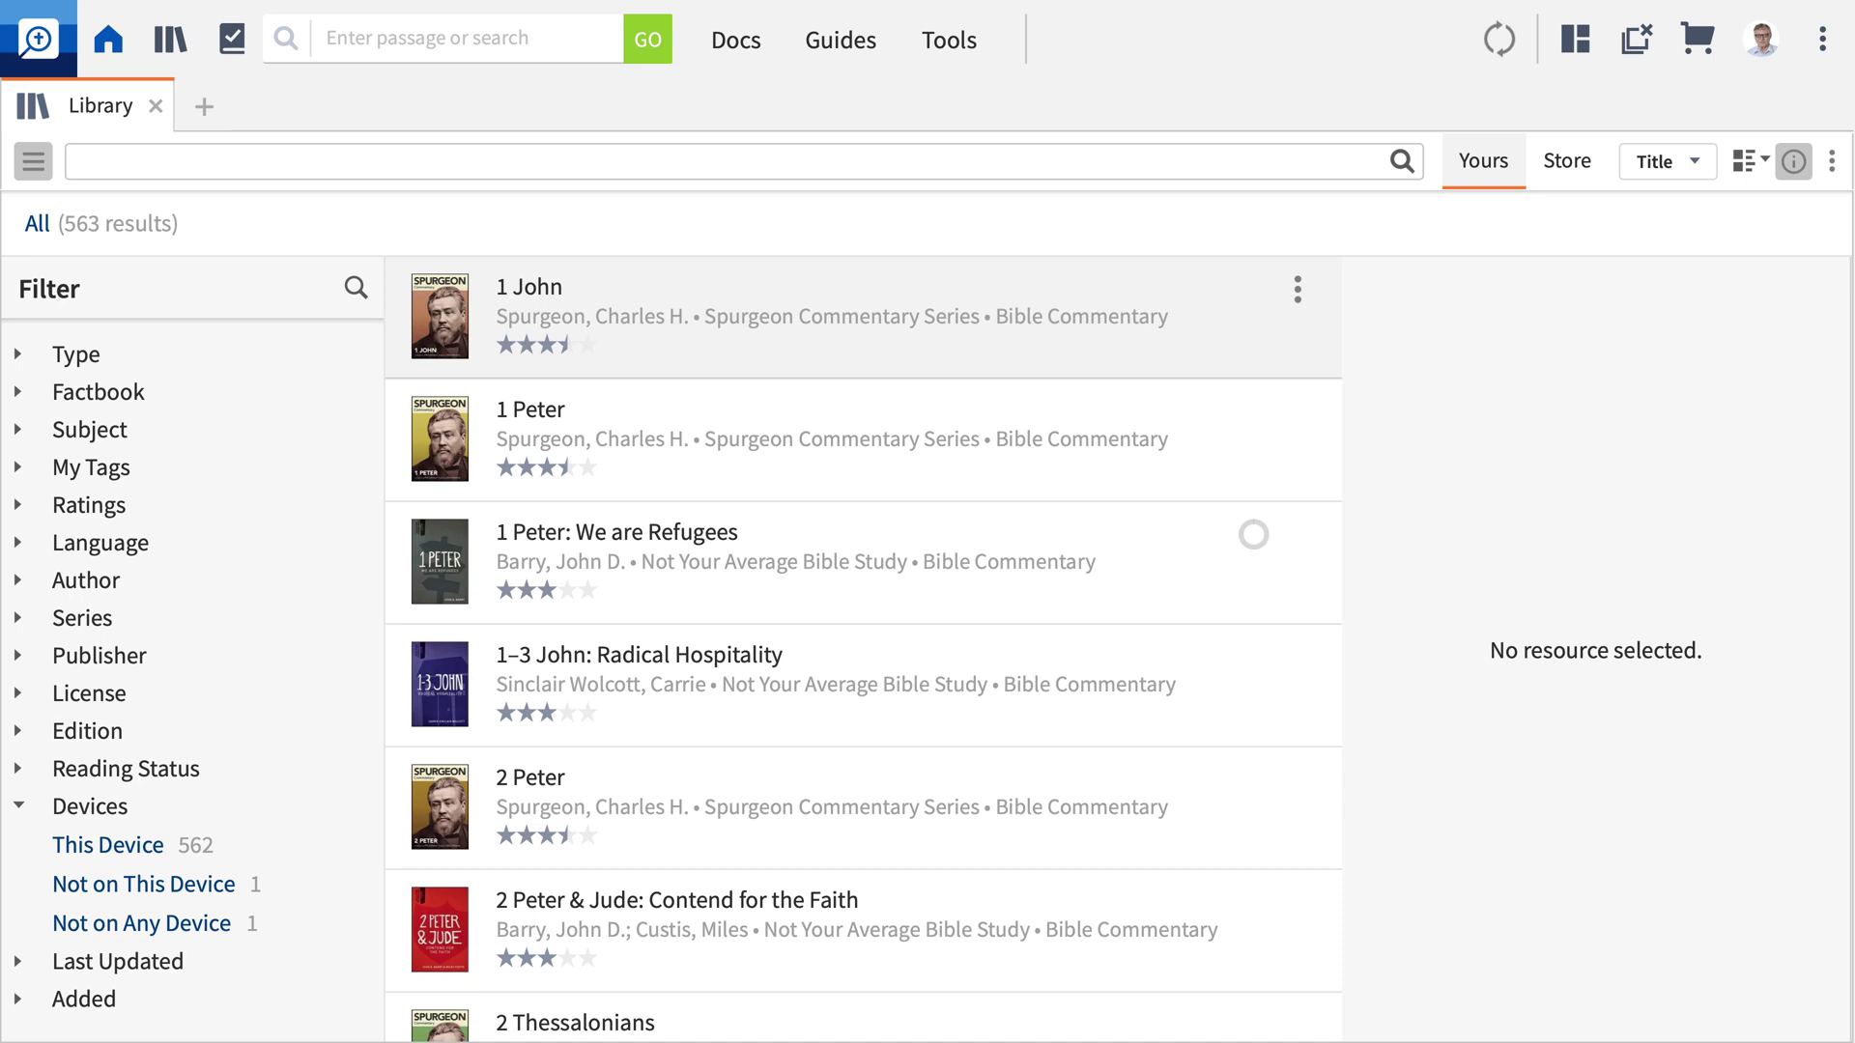
Search 'rating:<2 AND rating:>0' and select all four results, including MI251, OT217, TH291 and MI301
{"action": "type", "text": "rating:<2 AND rating:>0"}
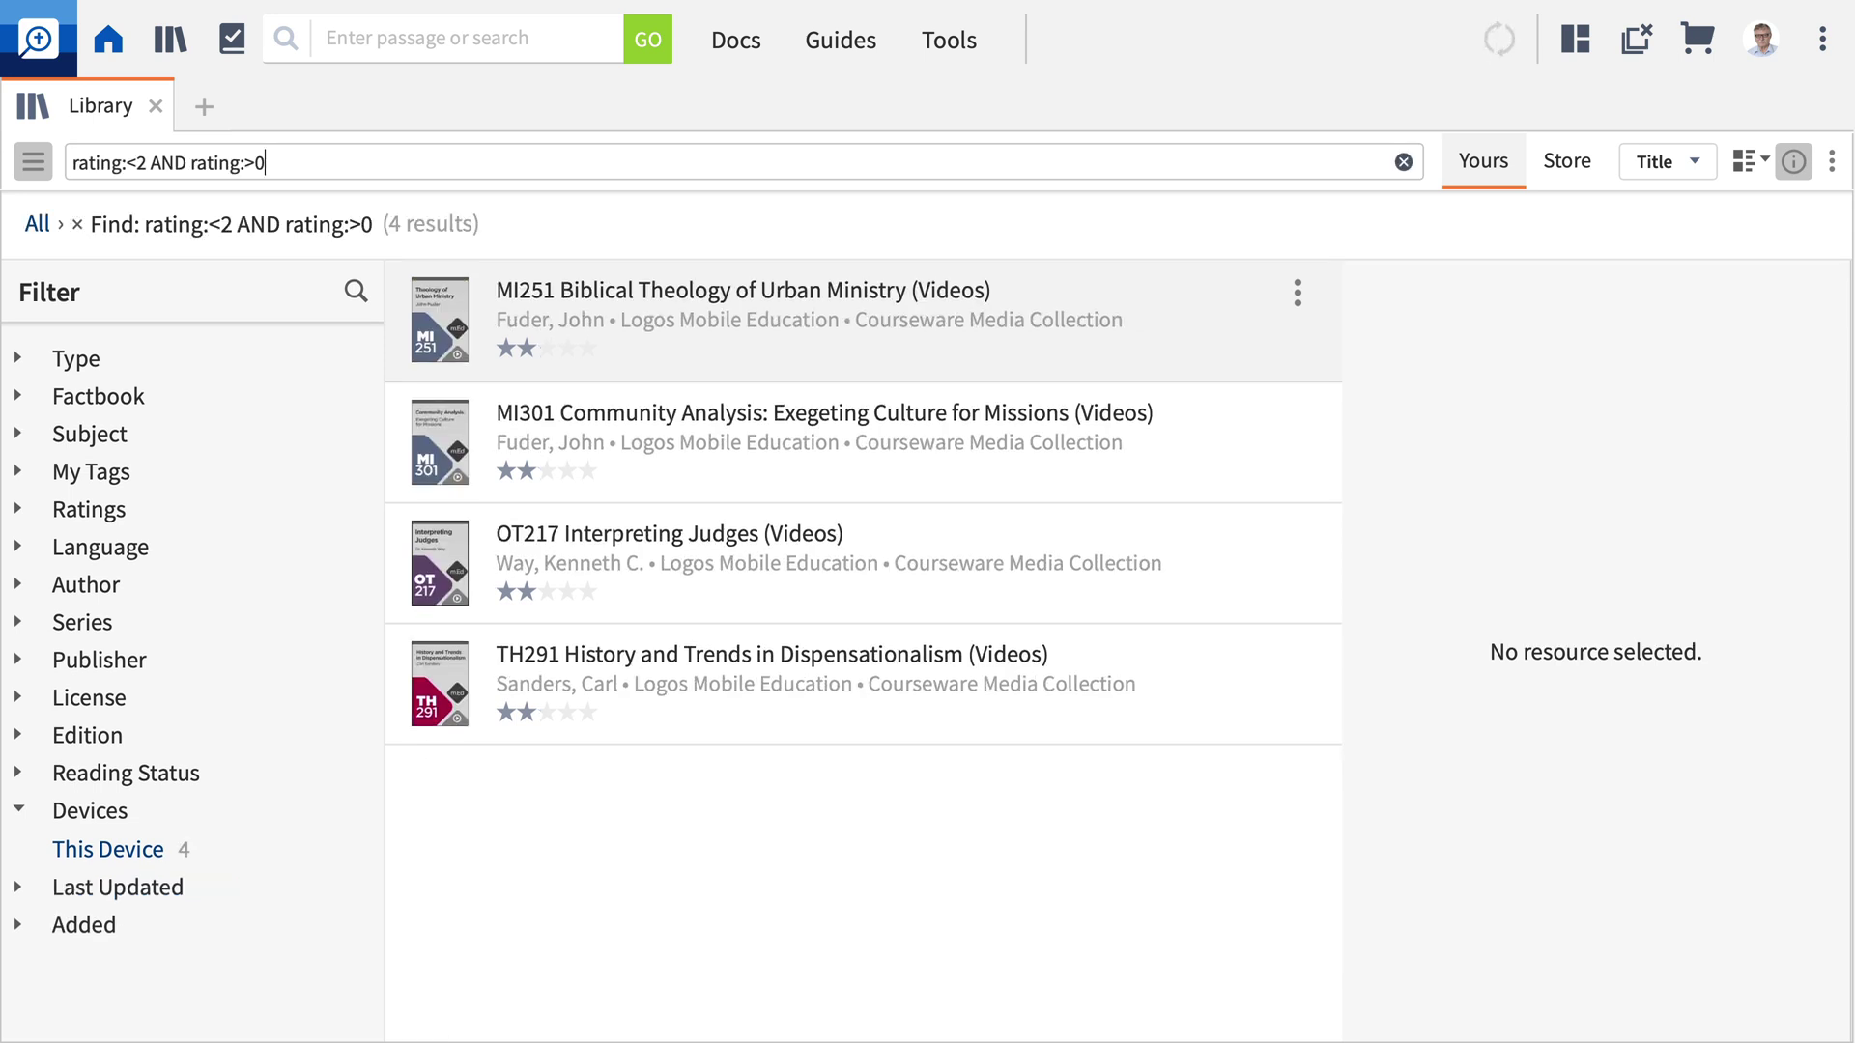
{"action": "left_click", "coordinate": [780, 355]}
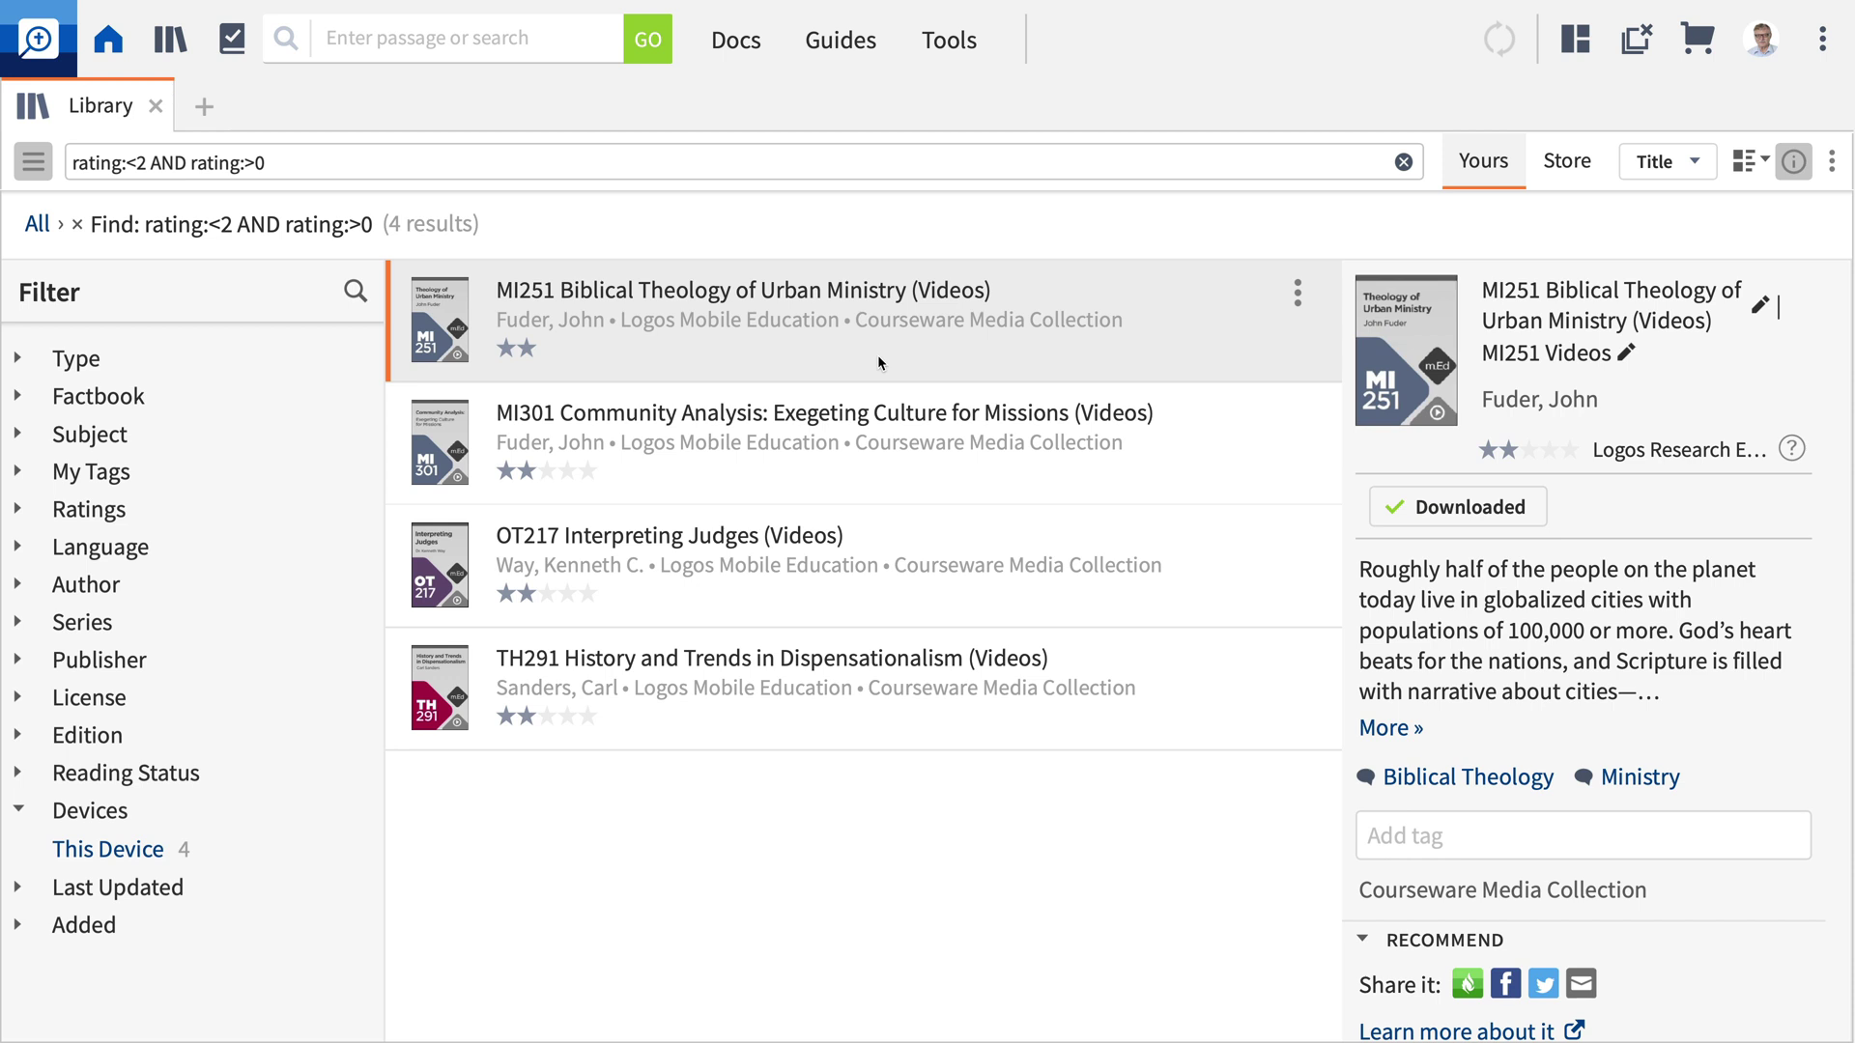
{"action": "left_click", "coordinate": [885, 598], "text": "ctrl"}
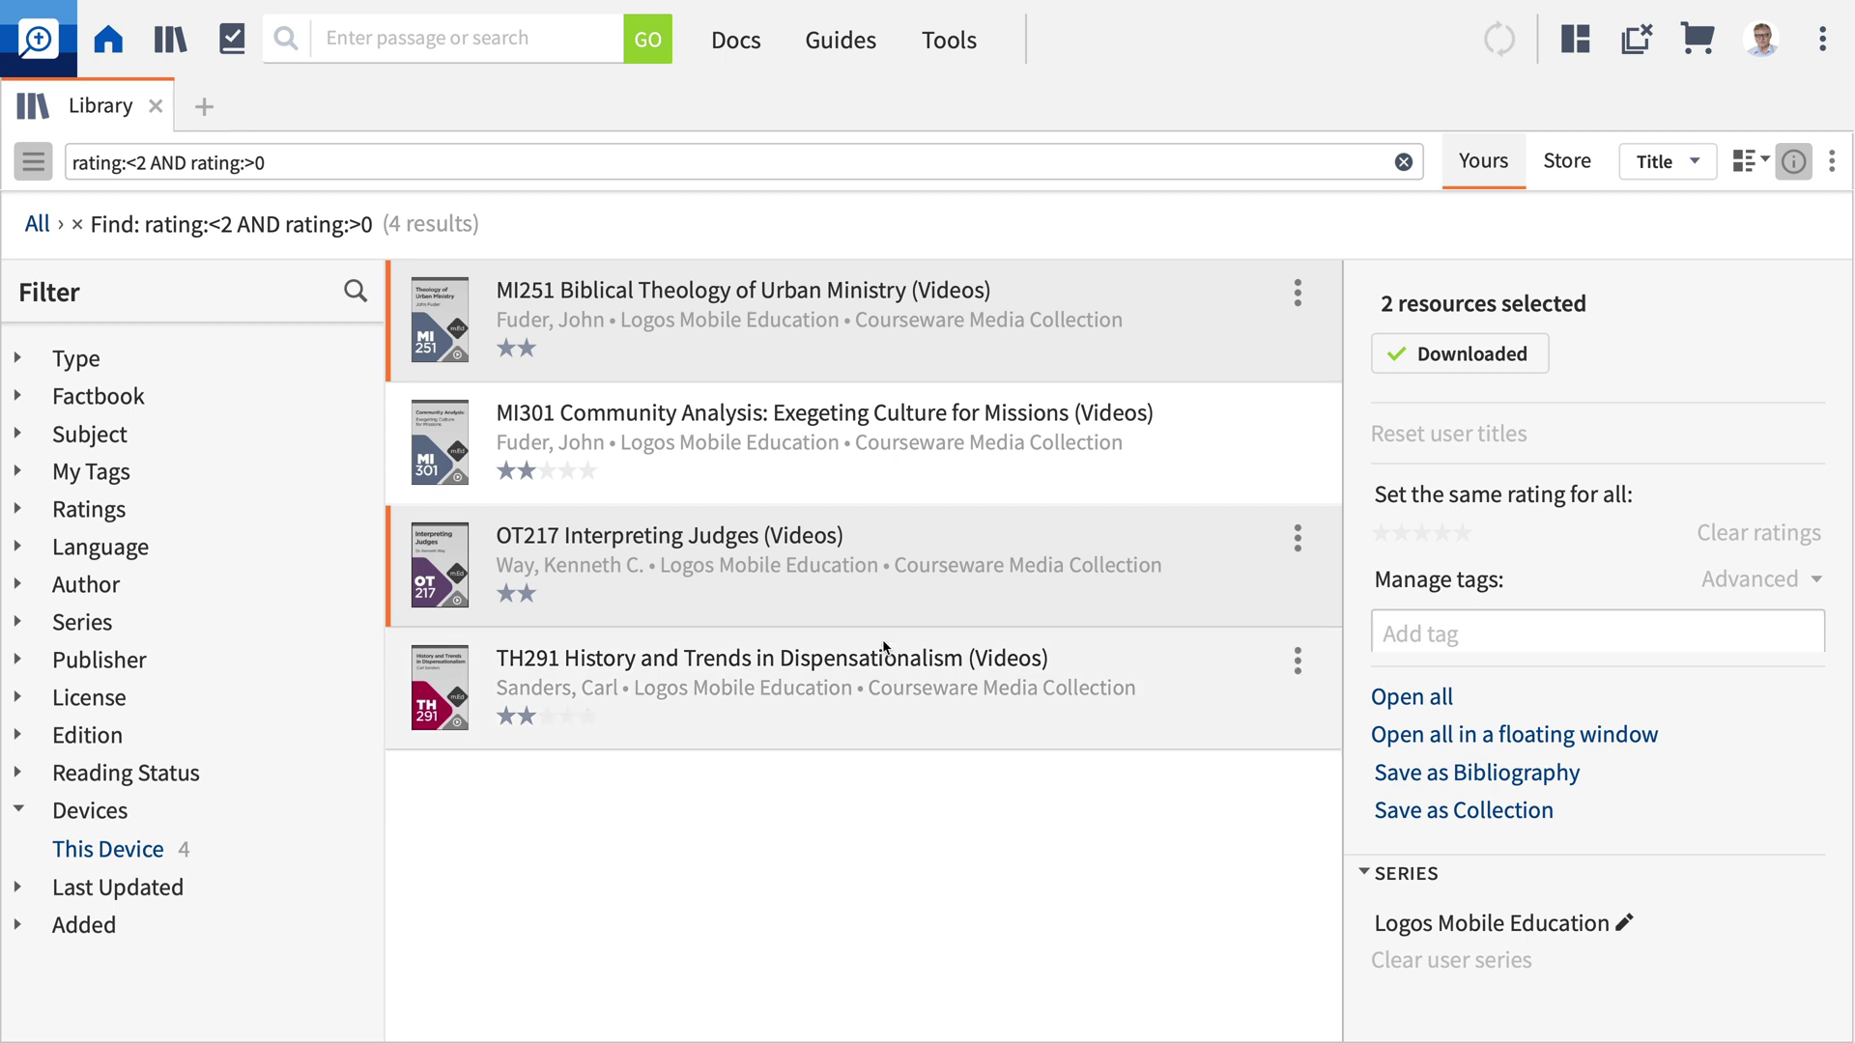
{"action": "left_click", "coordinate": [880, 727]}
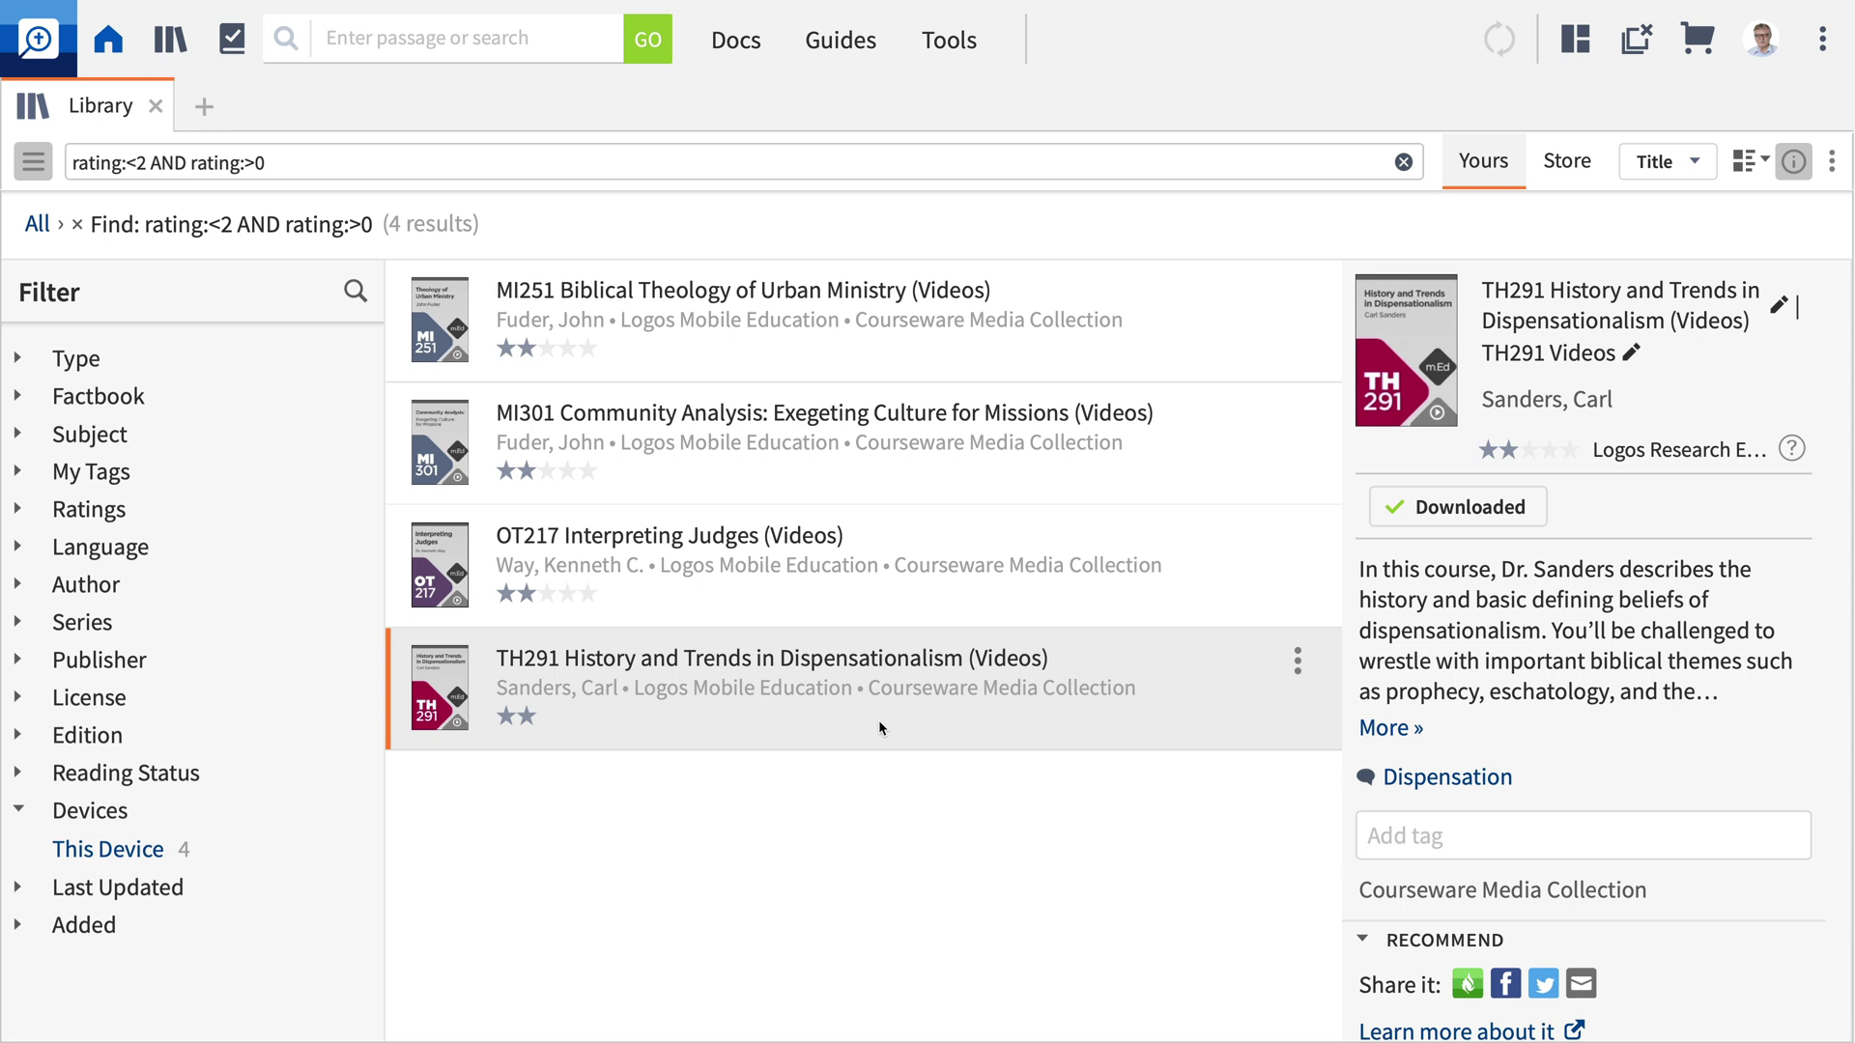
{"action": "left_click", "coordinate": [912, 482], "text": "shift"}
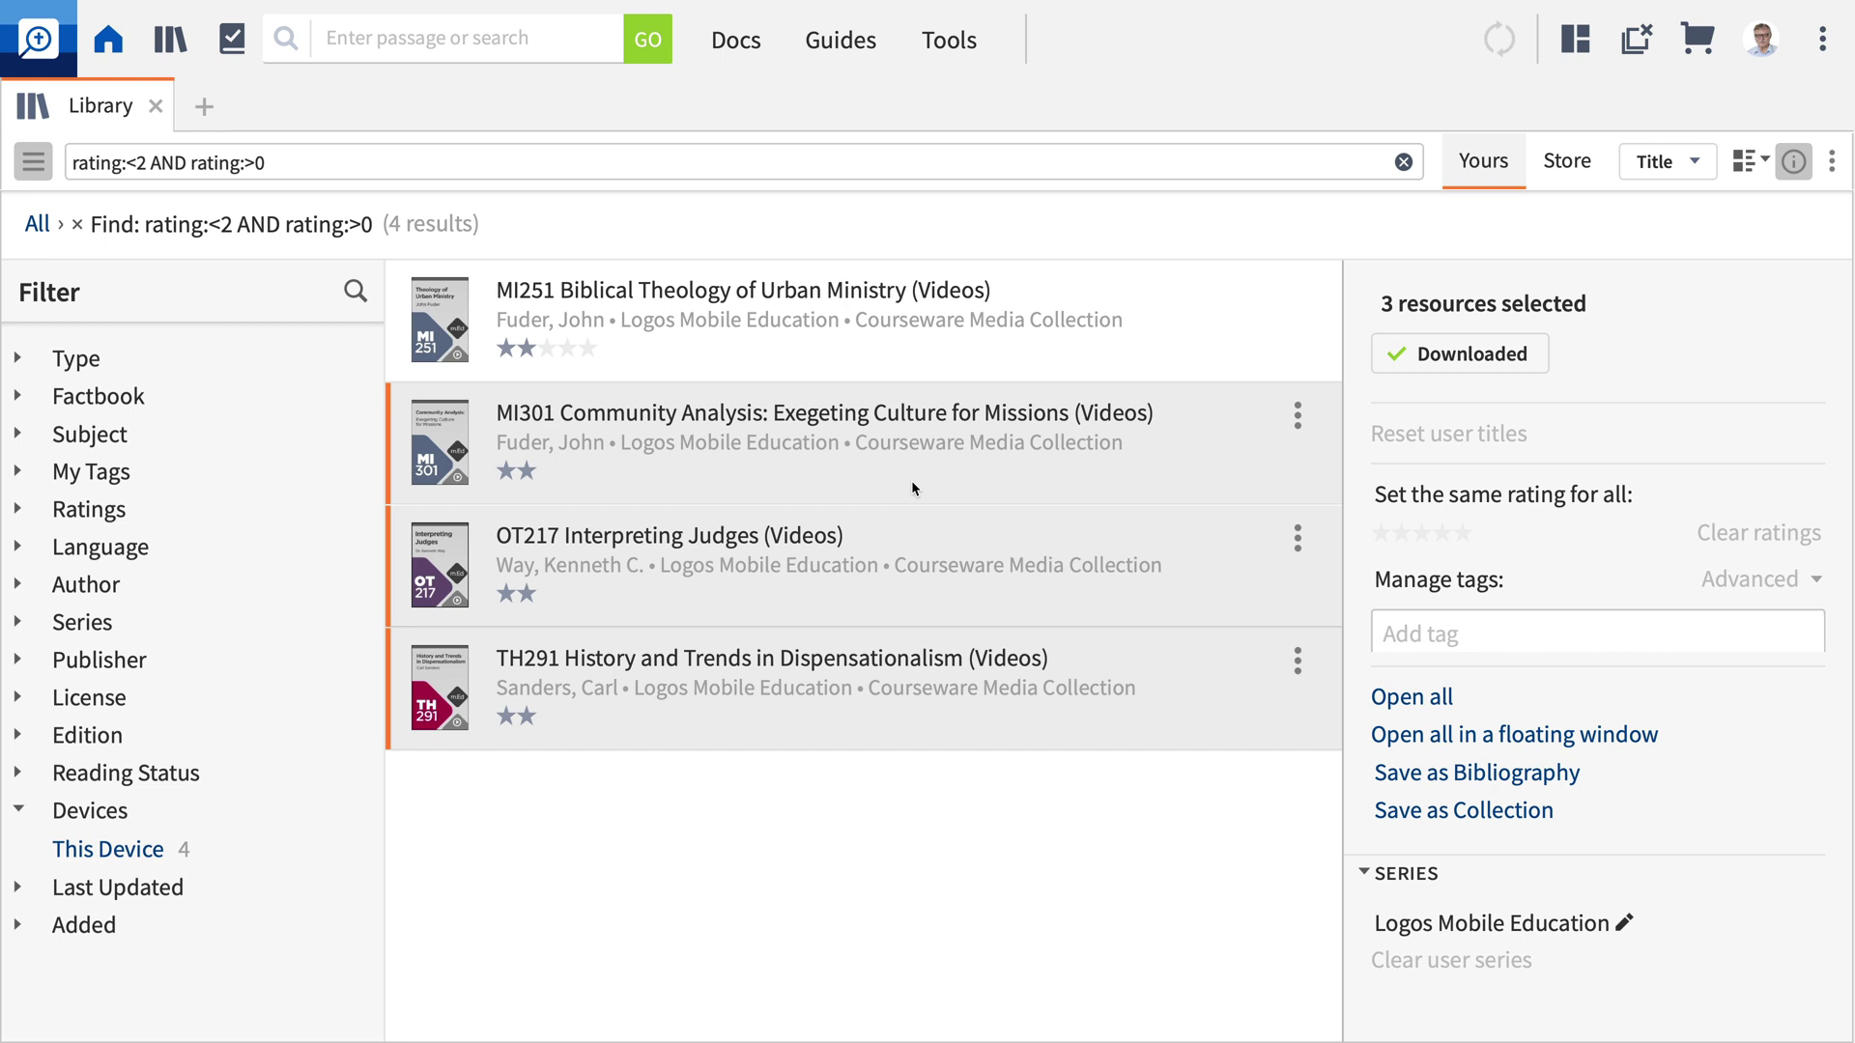
{"action": "key", "text": "ctrl+a"}
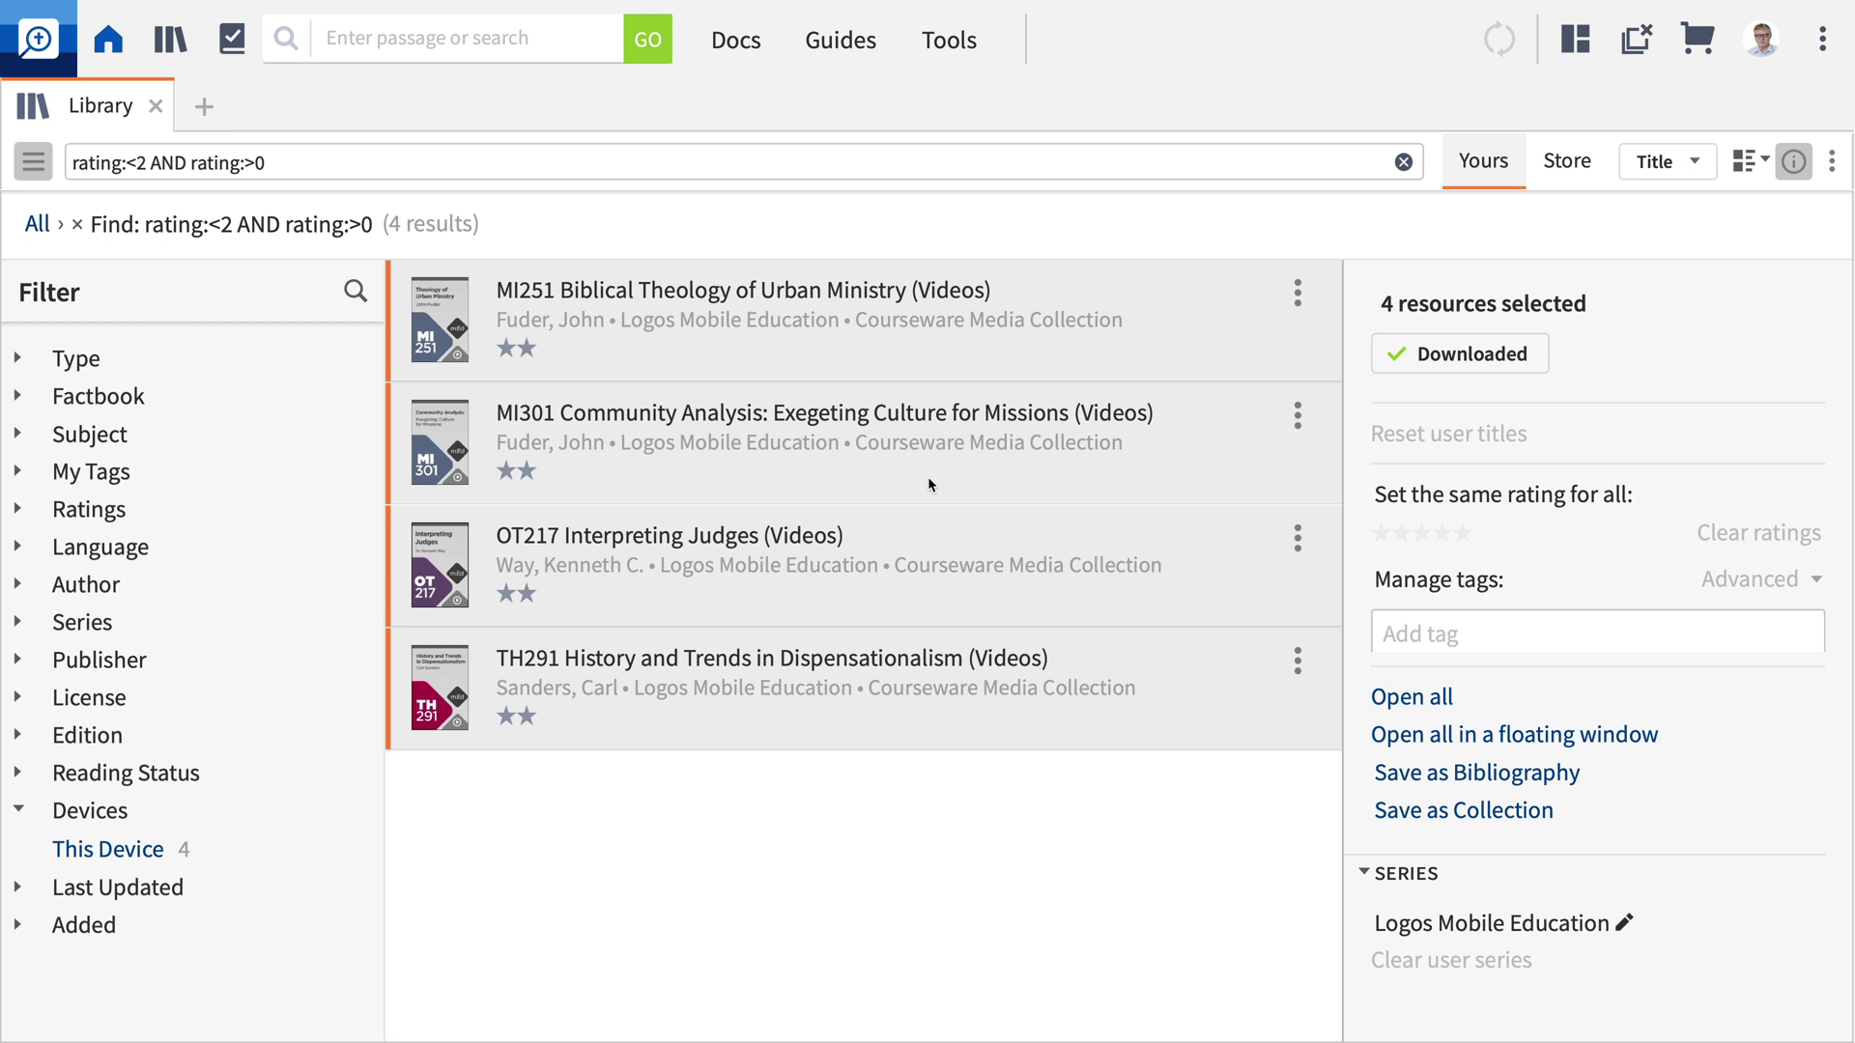
Remove the four selected two-star courses, starting with MI251, from this device via the right-click menu
{"action": "left_click", "coordinate": [1436, 364]}
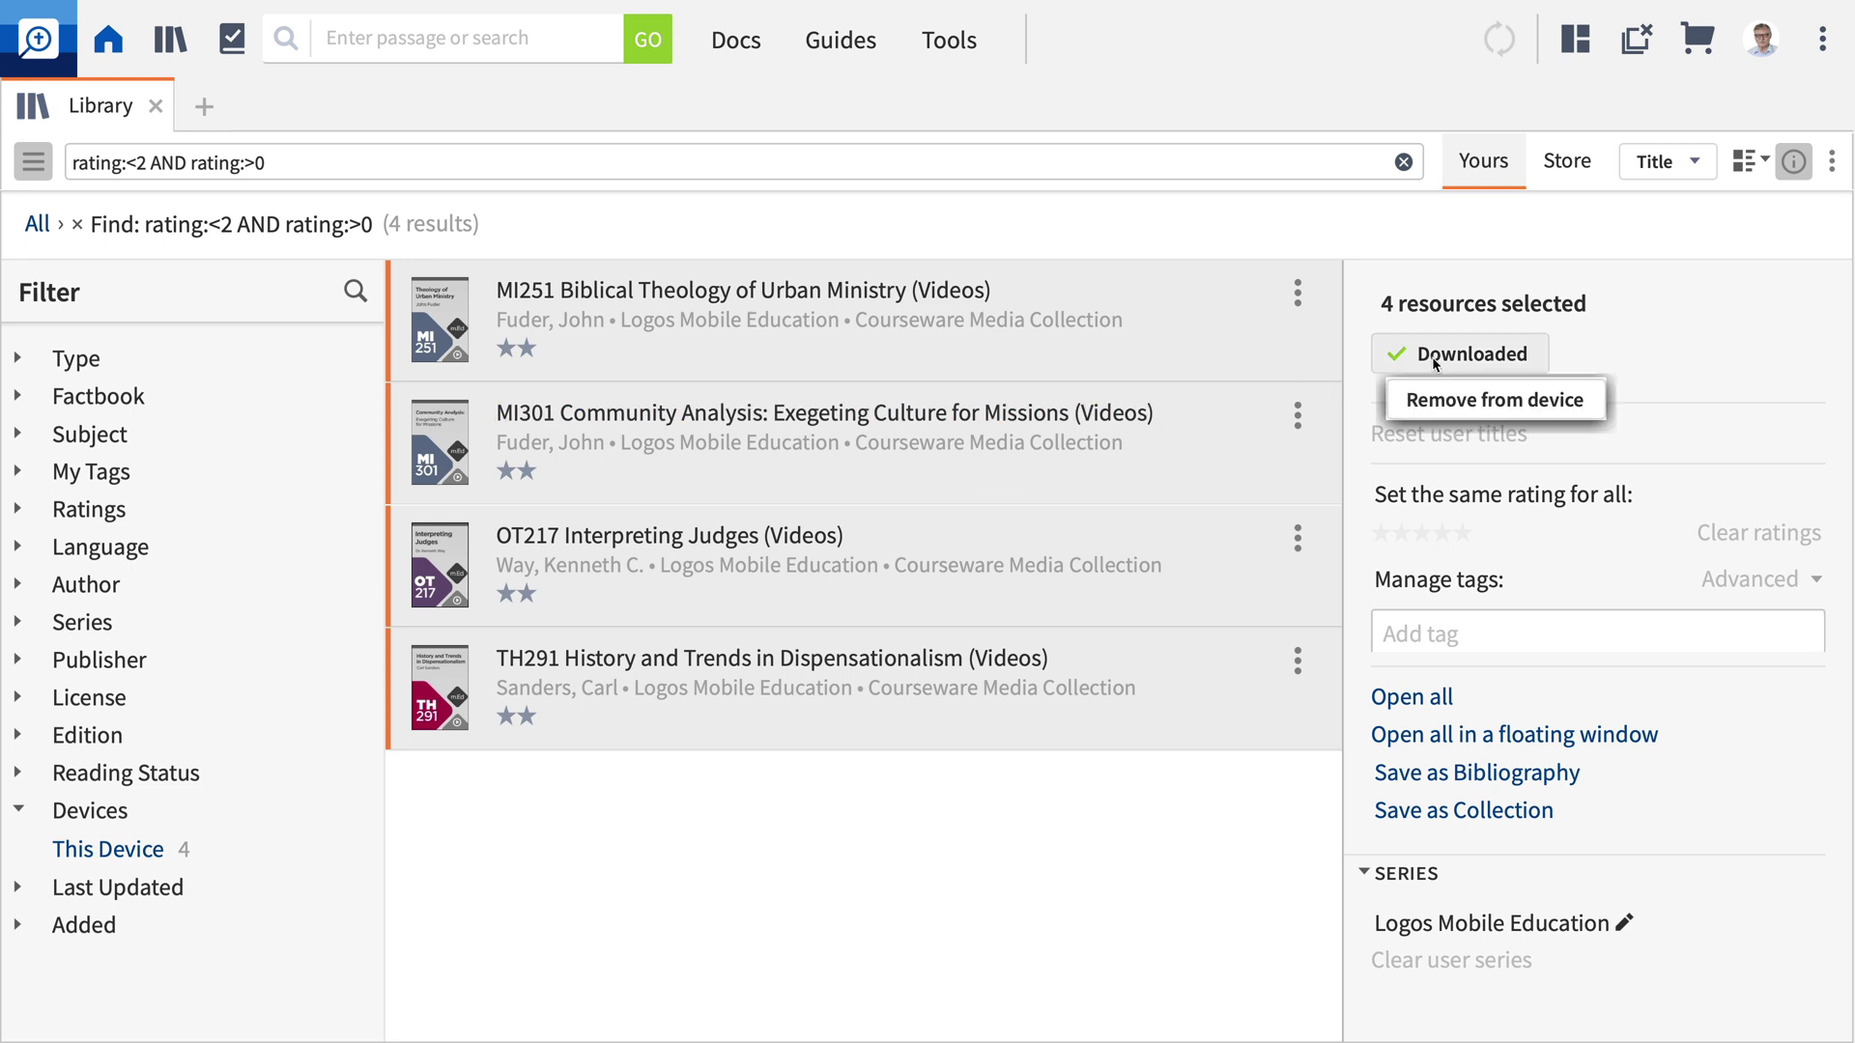
{"action": "left_click", "coordinate": [1205, 321]}
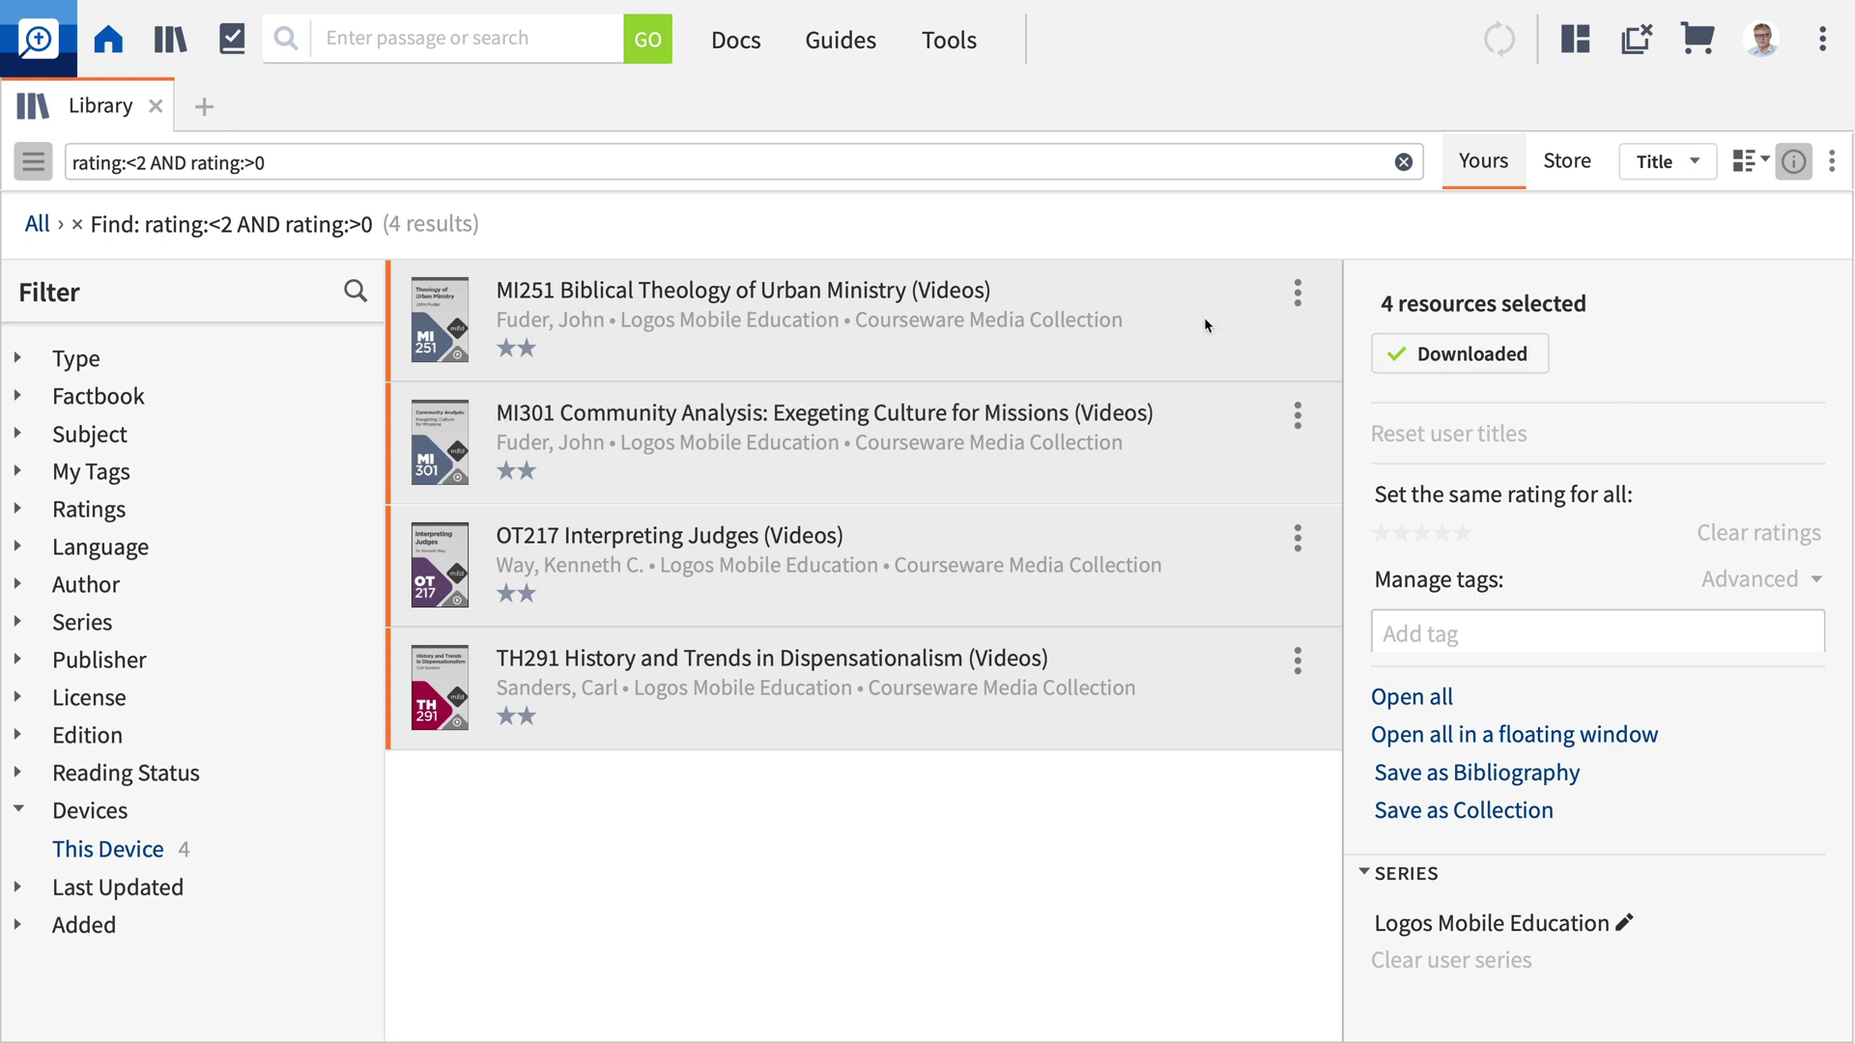
{"action": "right_click", "coordinate": [1204, 318]}
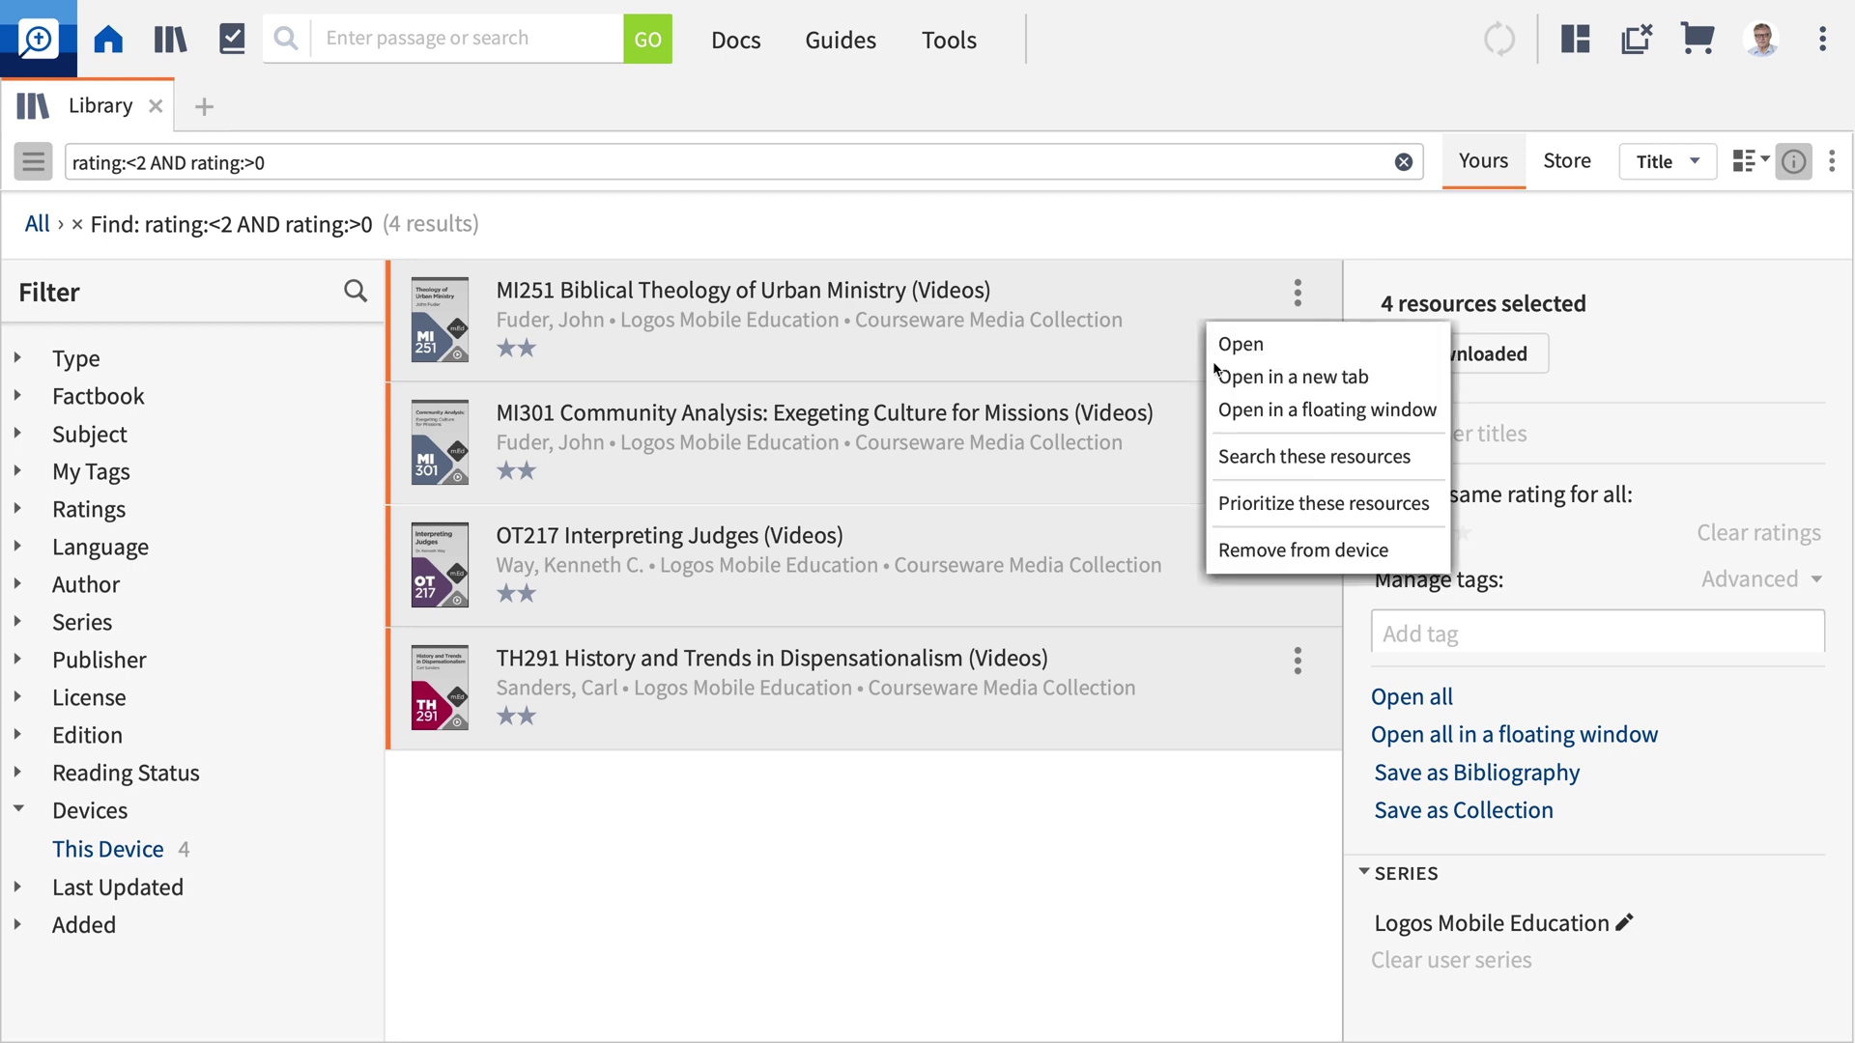
{"action": "left_click", "coordinate": [1246, 550]}
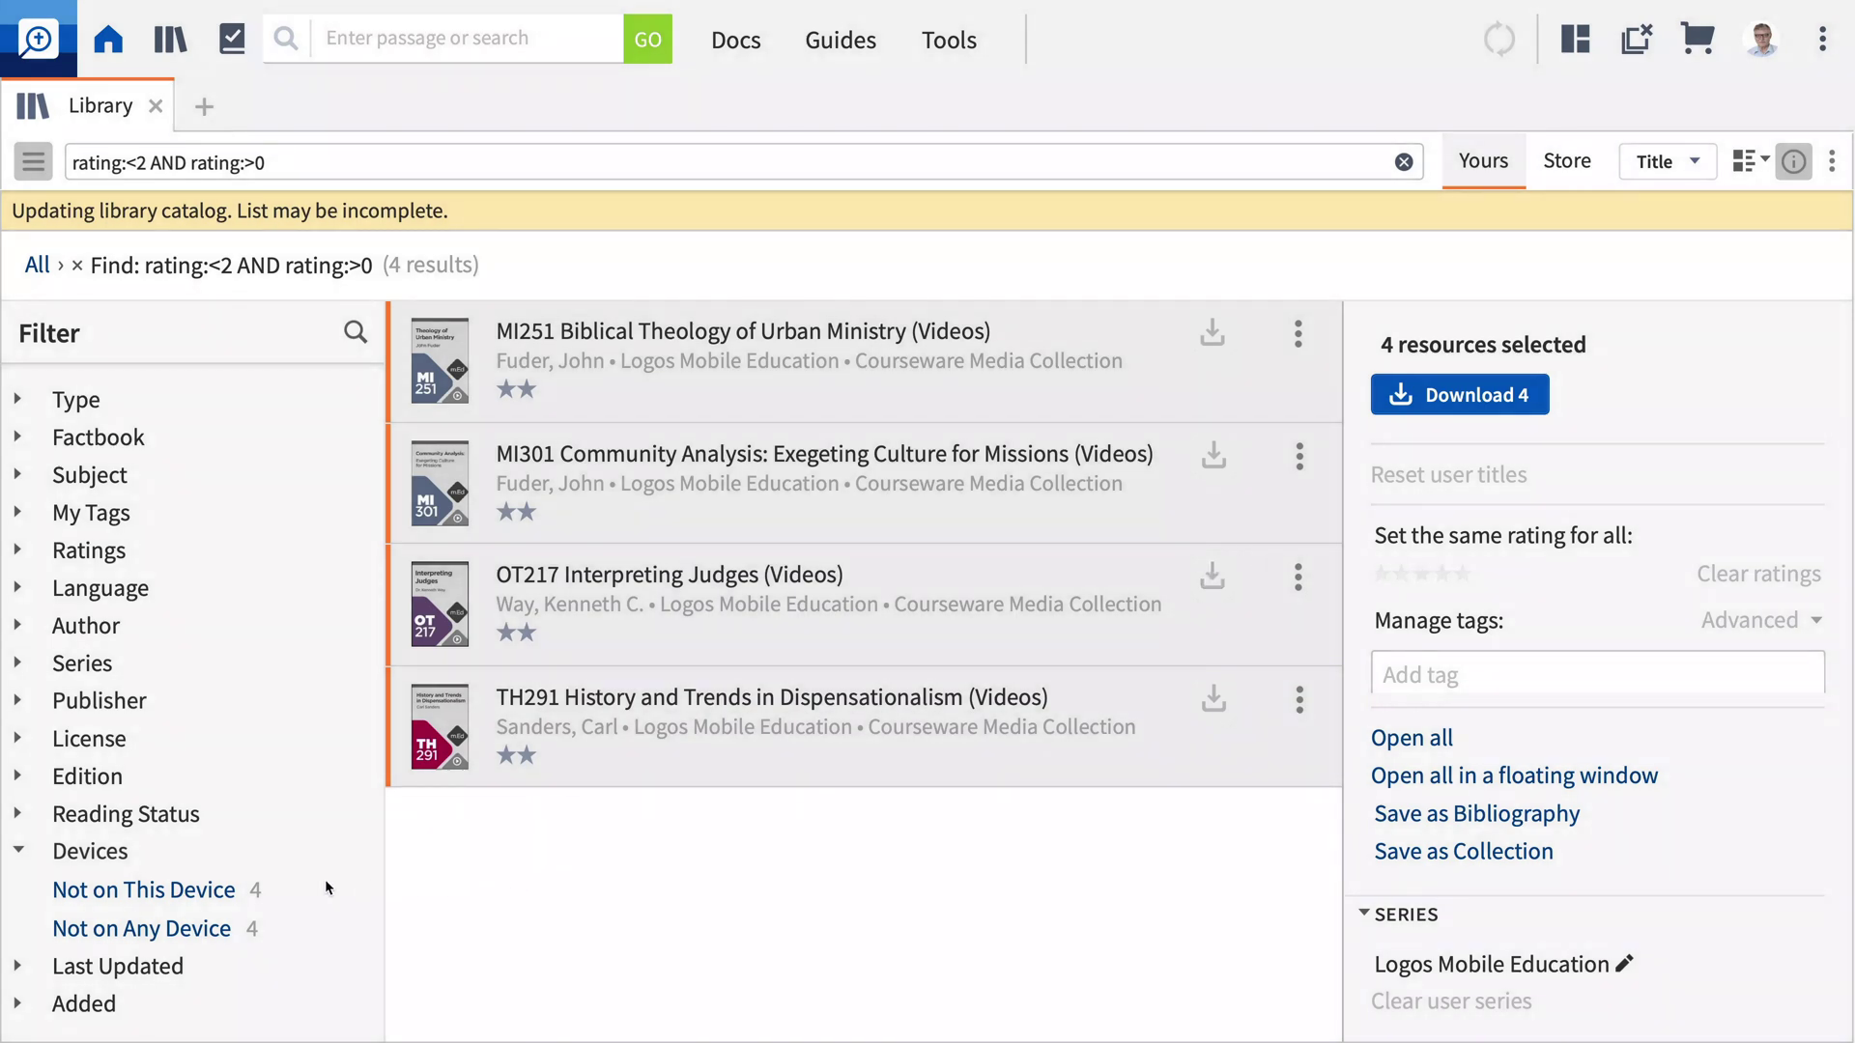
Filter to Not on This Device and clear the rating query, leaving 5 resources listed
{"action": "left_click", "coordinate": [225, 890]}
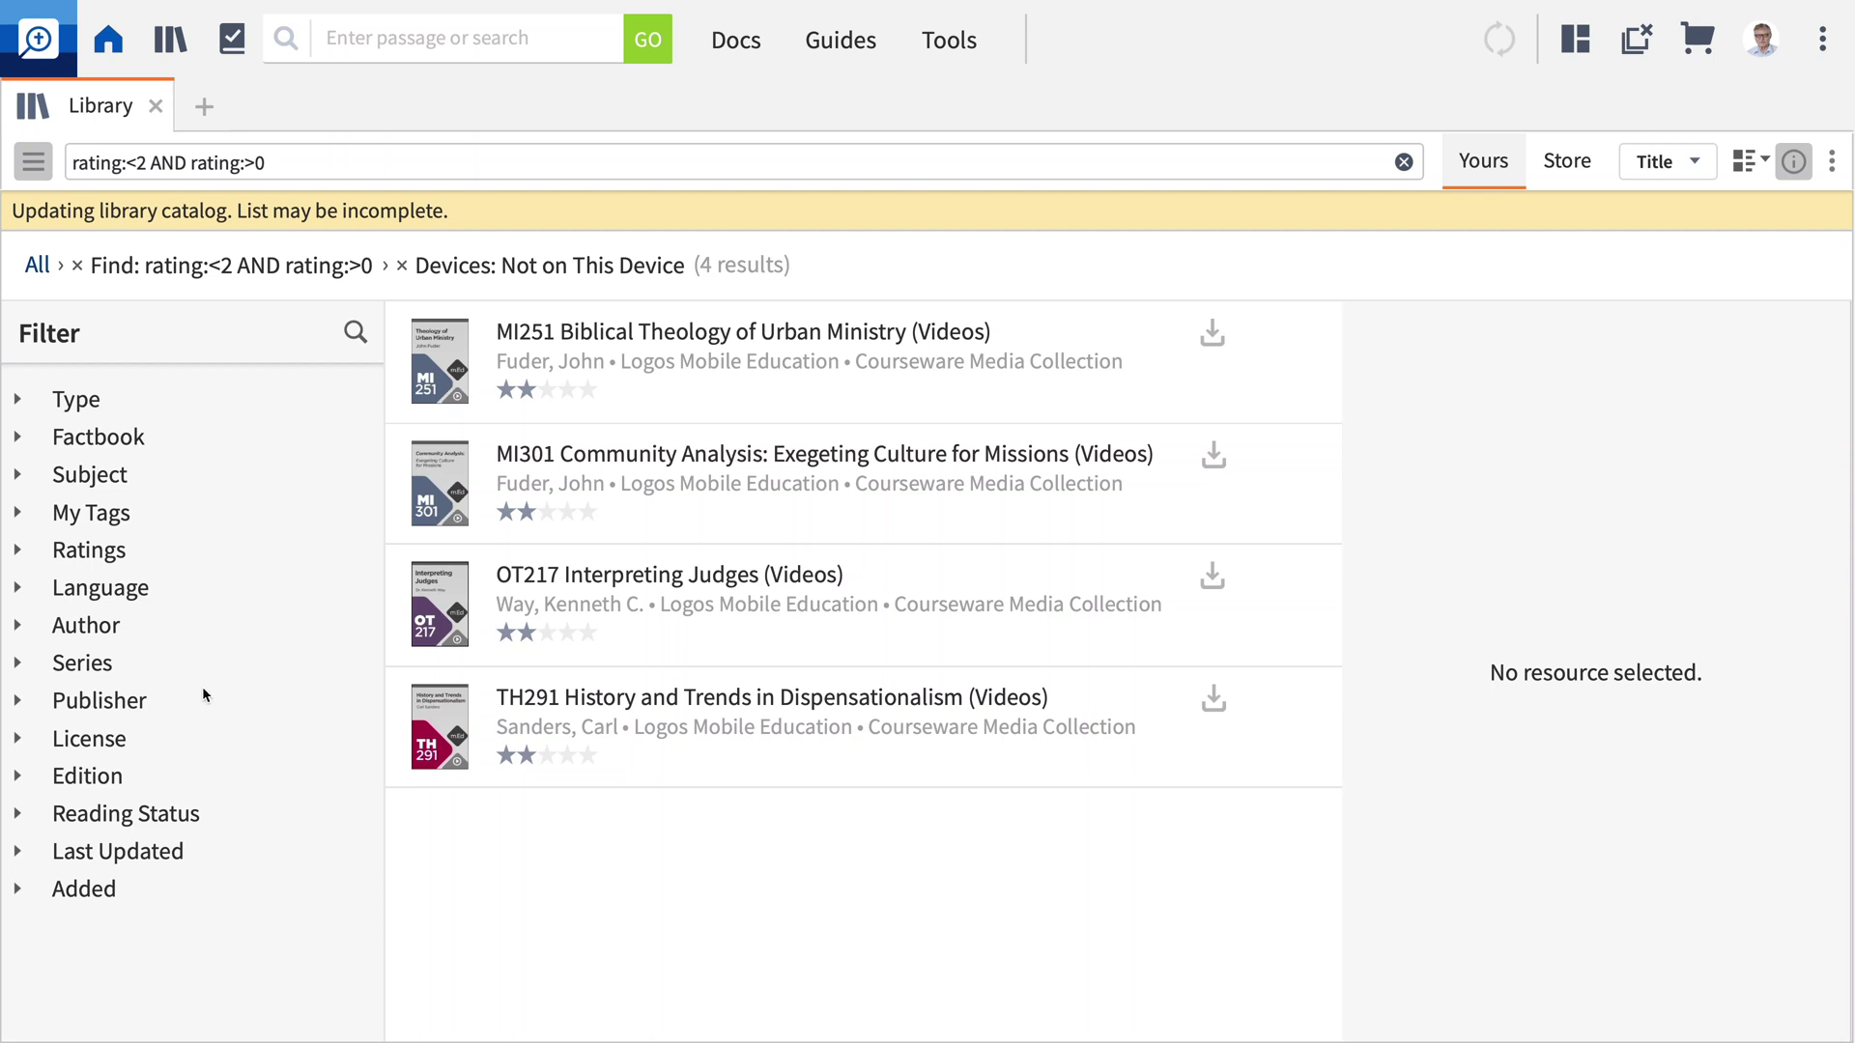
{"action": "left_click", "coordinate": [77, 267]}
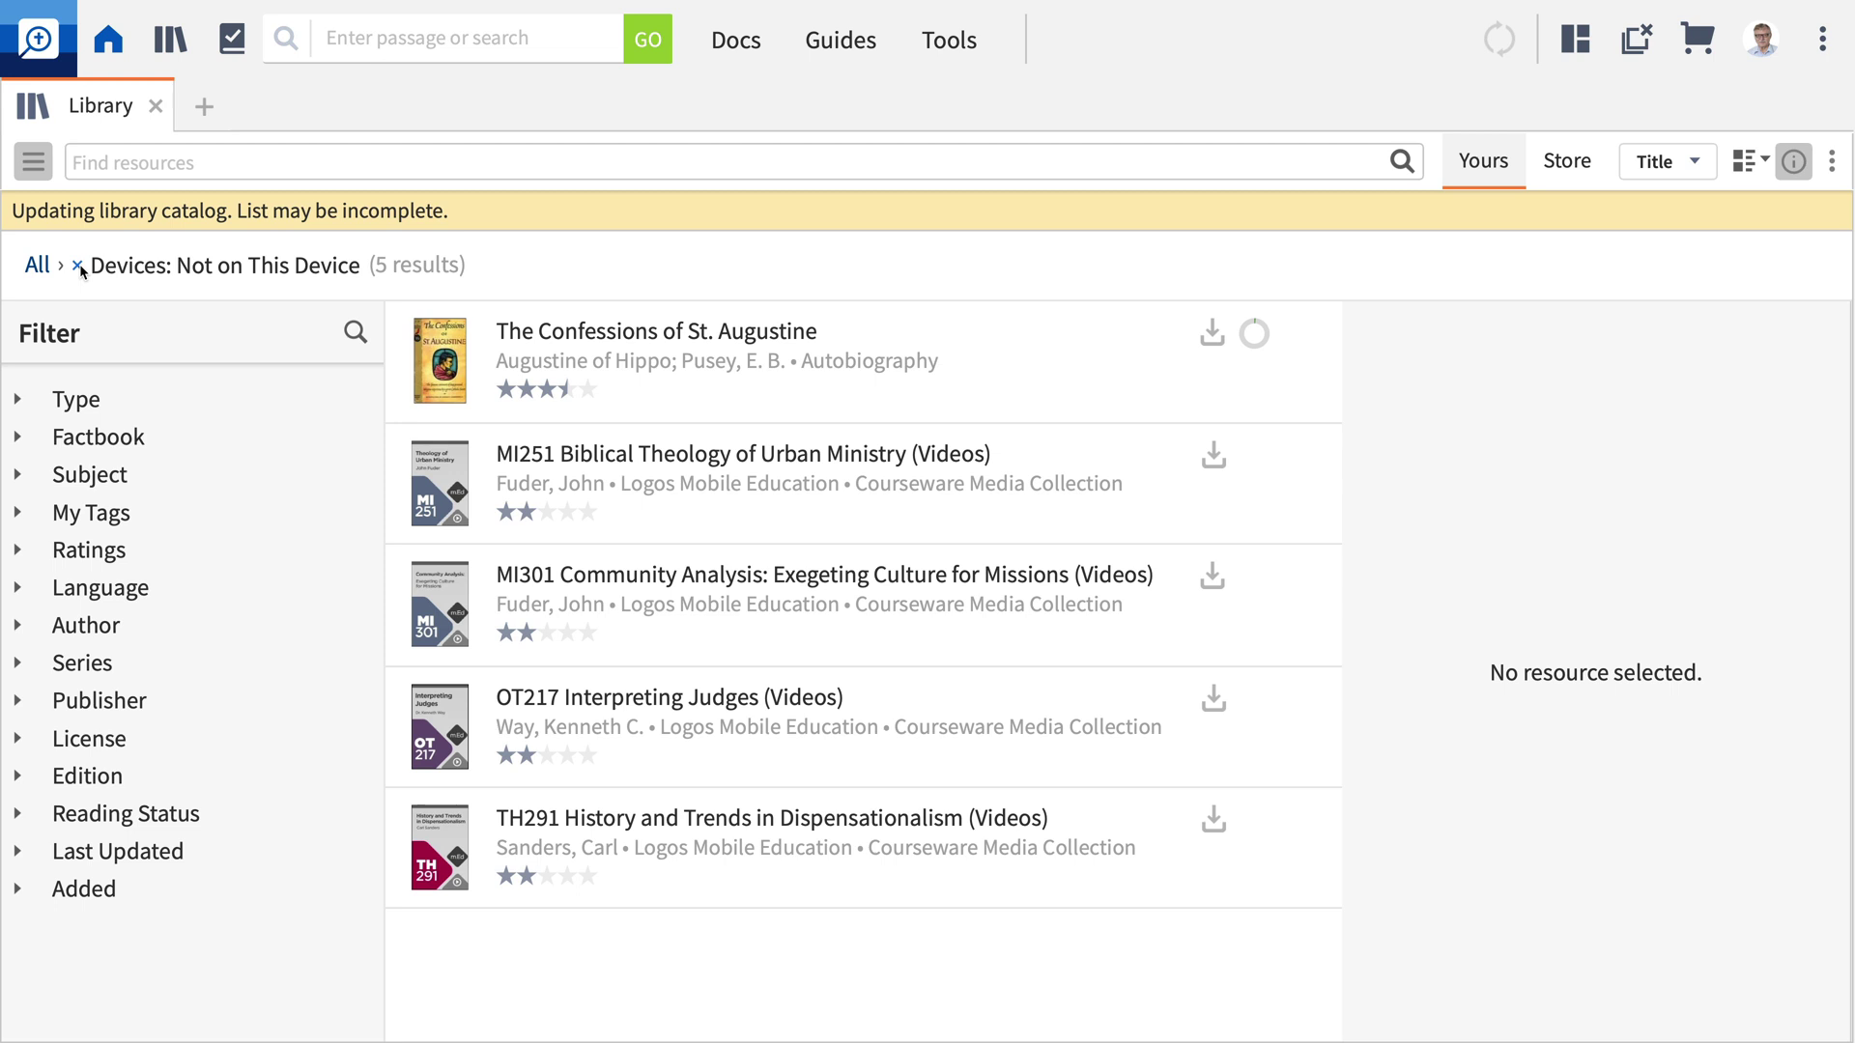
Run the 'rebuild index' command from the command box
{"action": "left_click", "coordinate": [378, 51]}
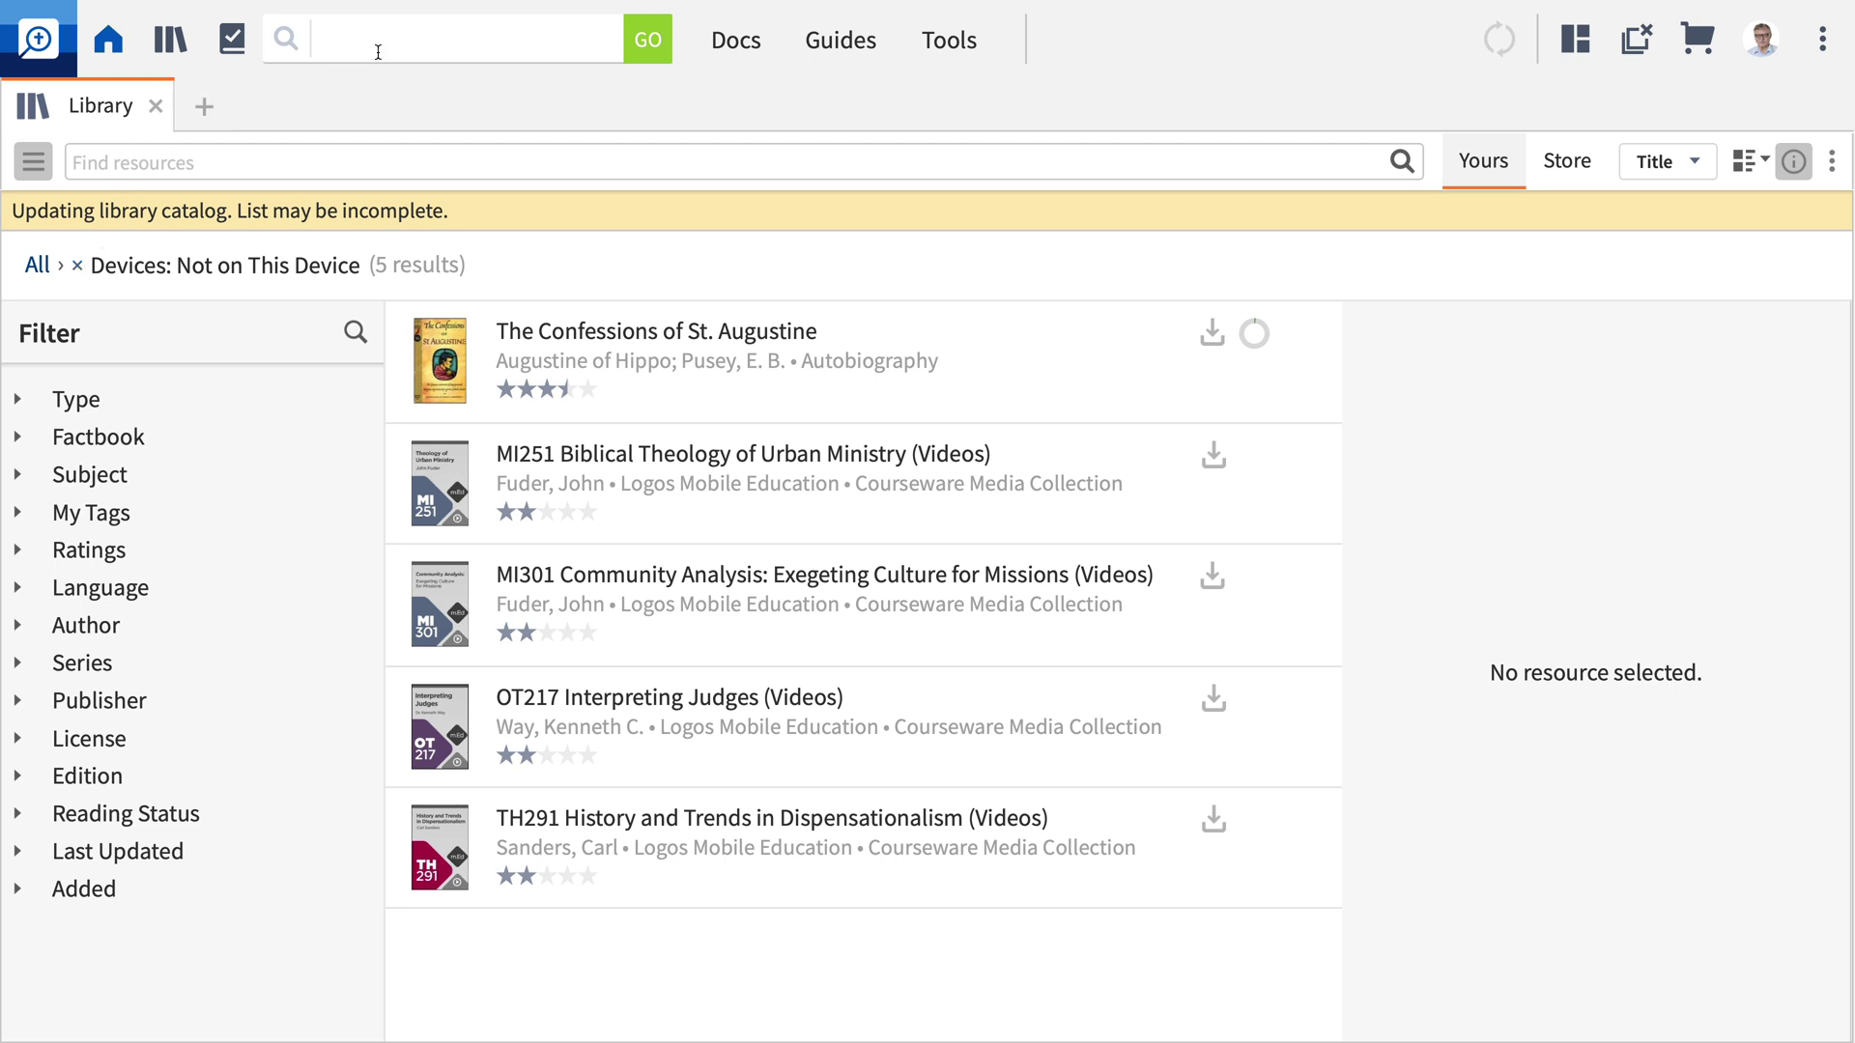
{"action": "type", "text": "rebuil"}
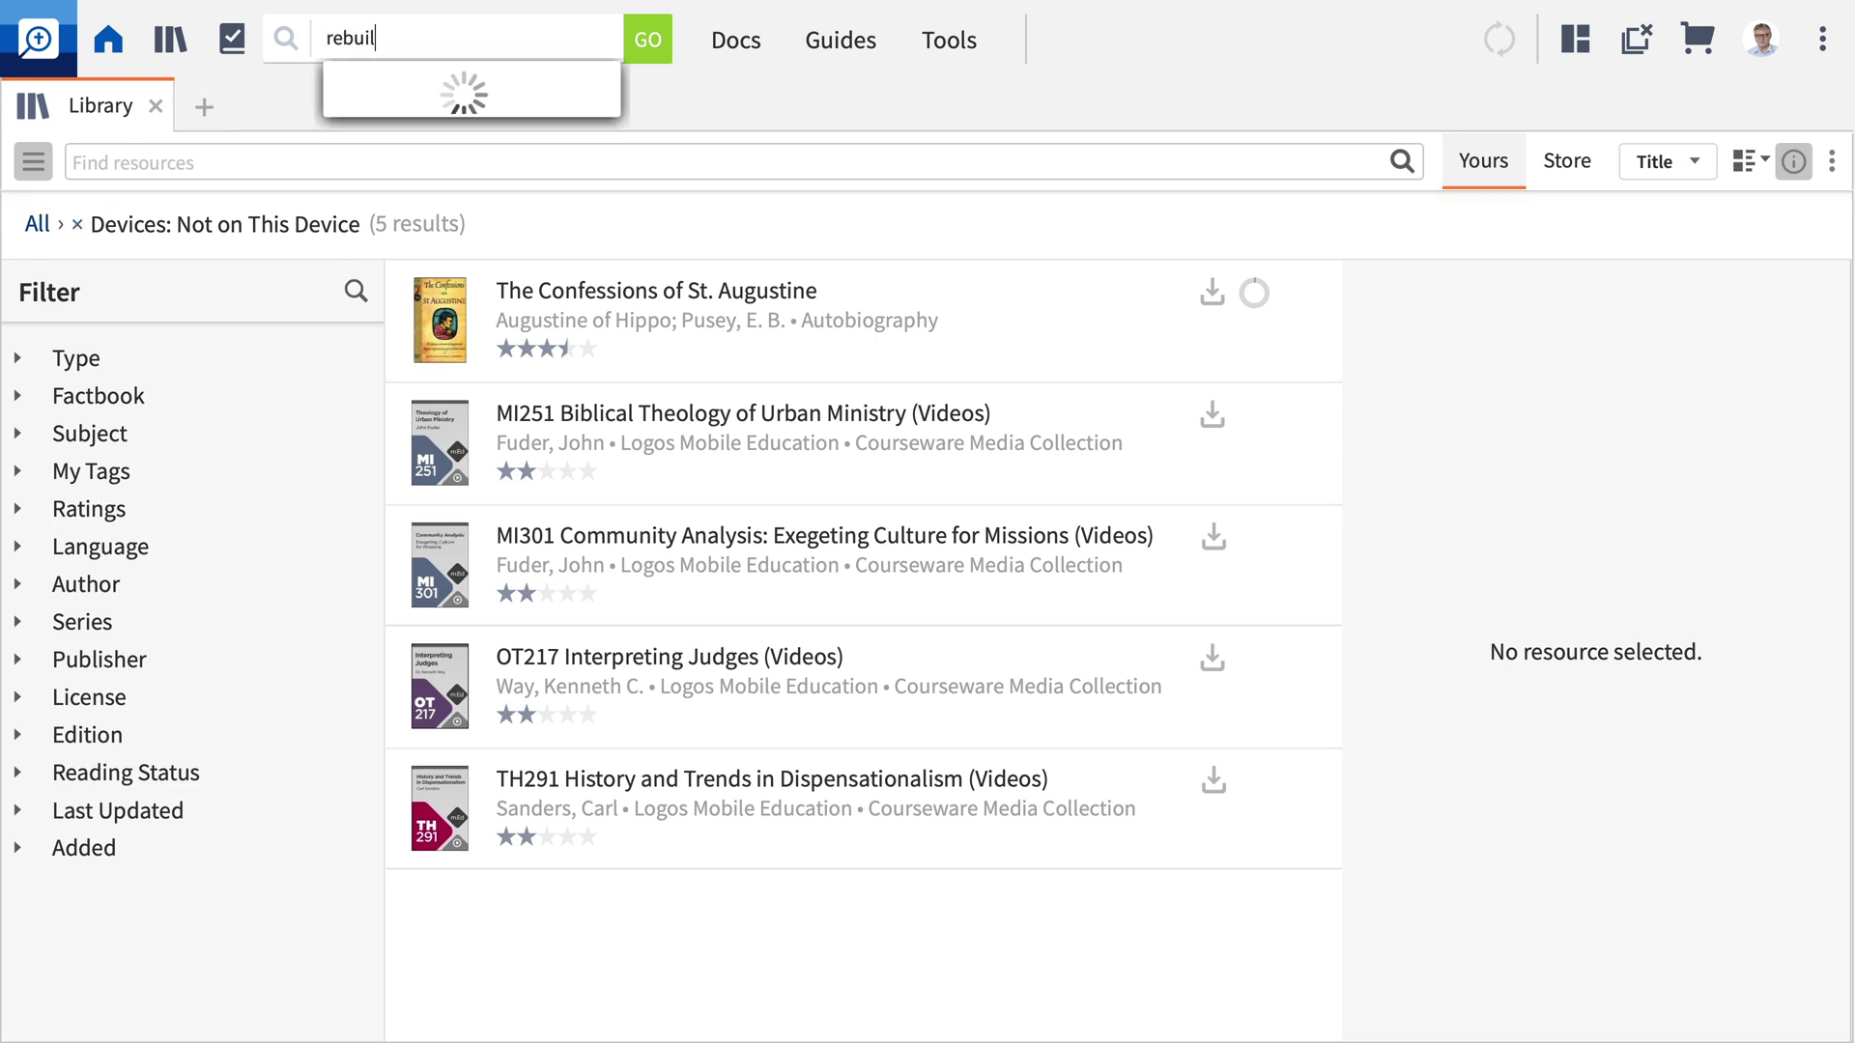
{"action": "type", "text": "d index"}
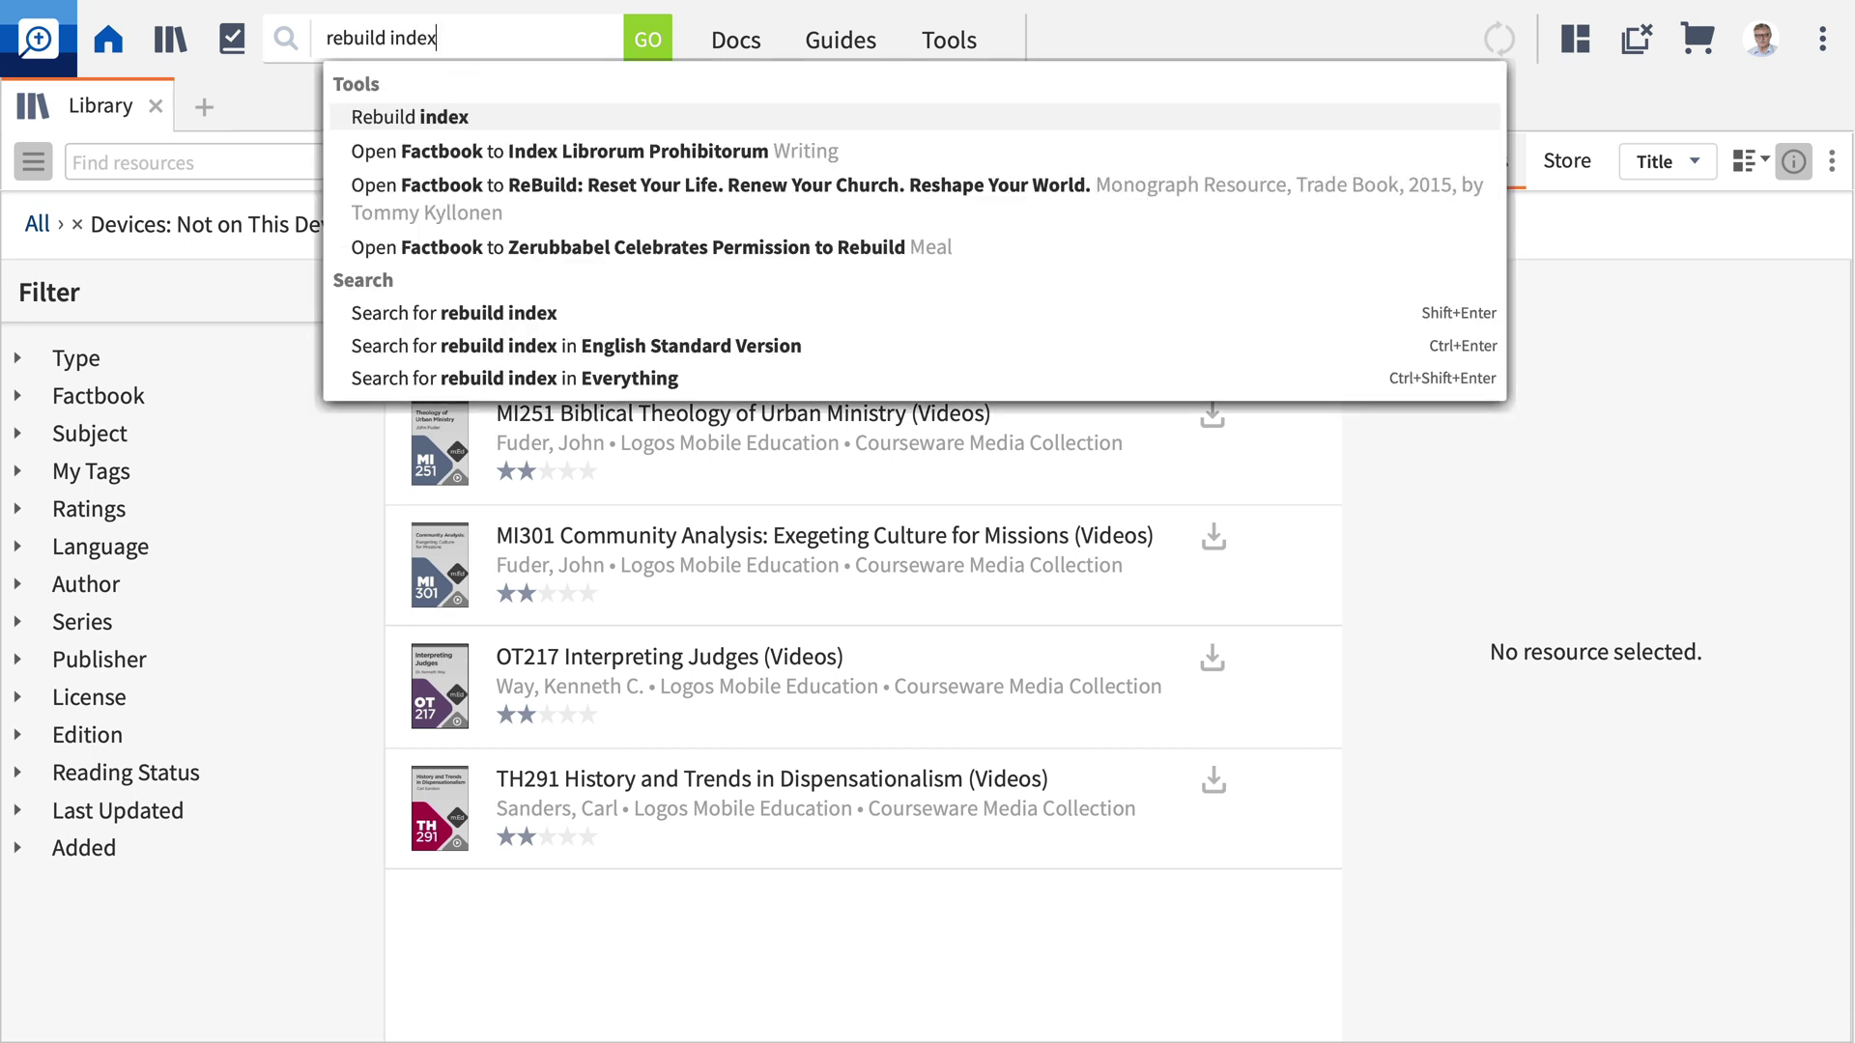
{"action": "key", "text": "Return"}
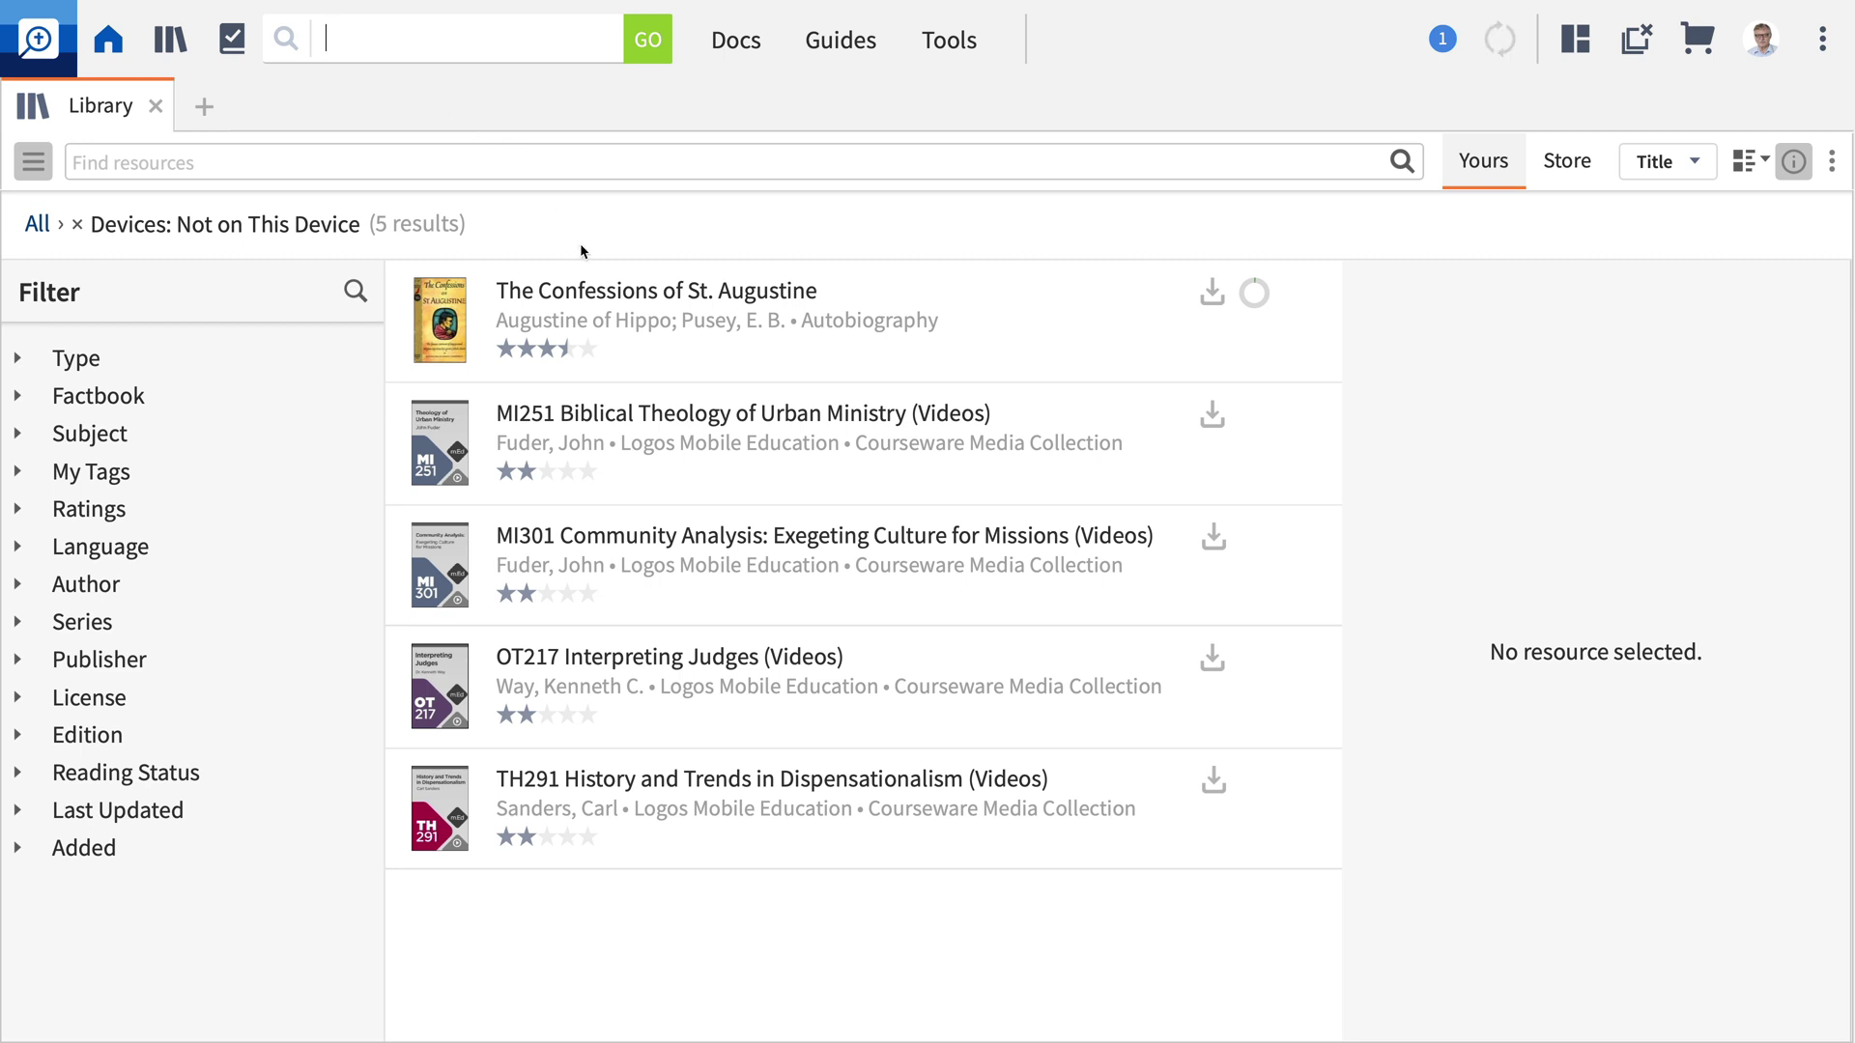
Open the cloud preview of The Confessions of St. Augustine and scroll into Book I
{"action": "left_click", "coordinate": [593, 292]}
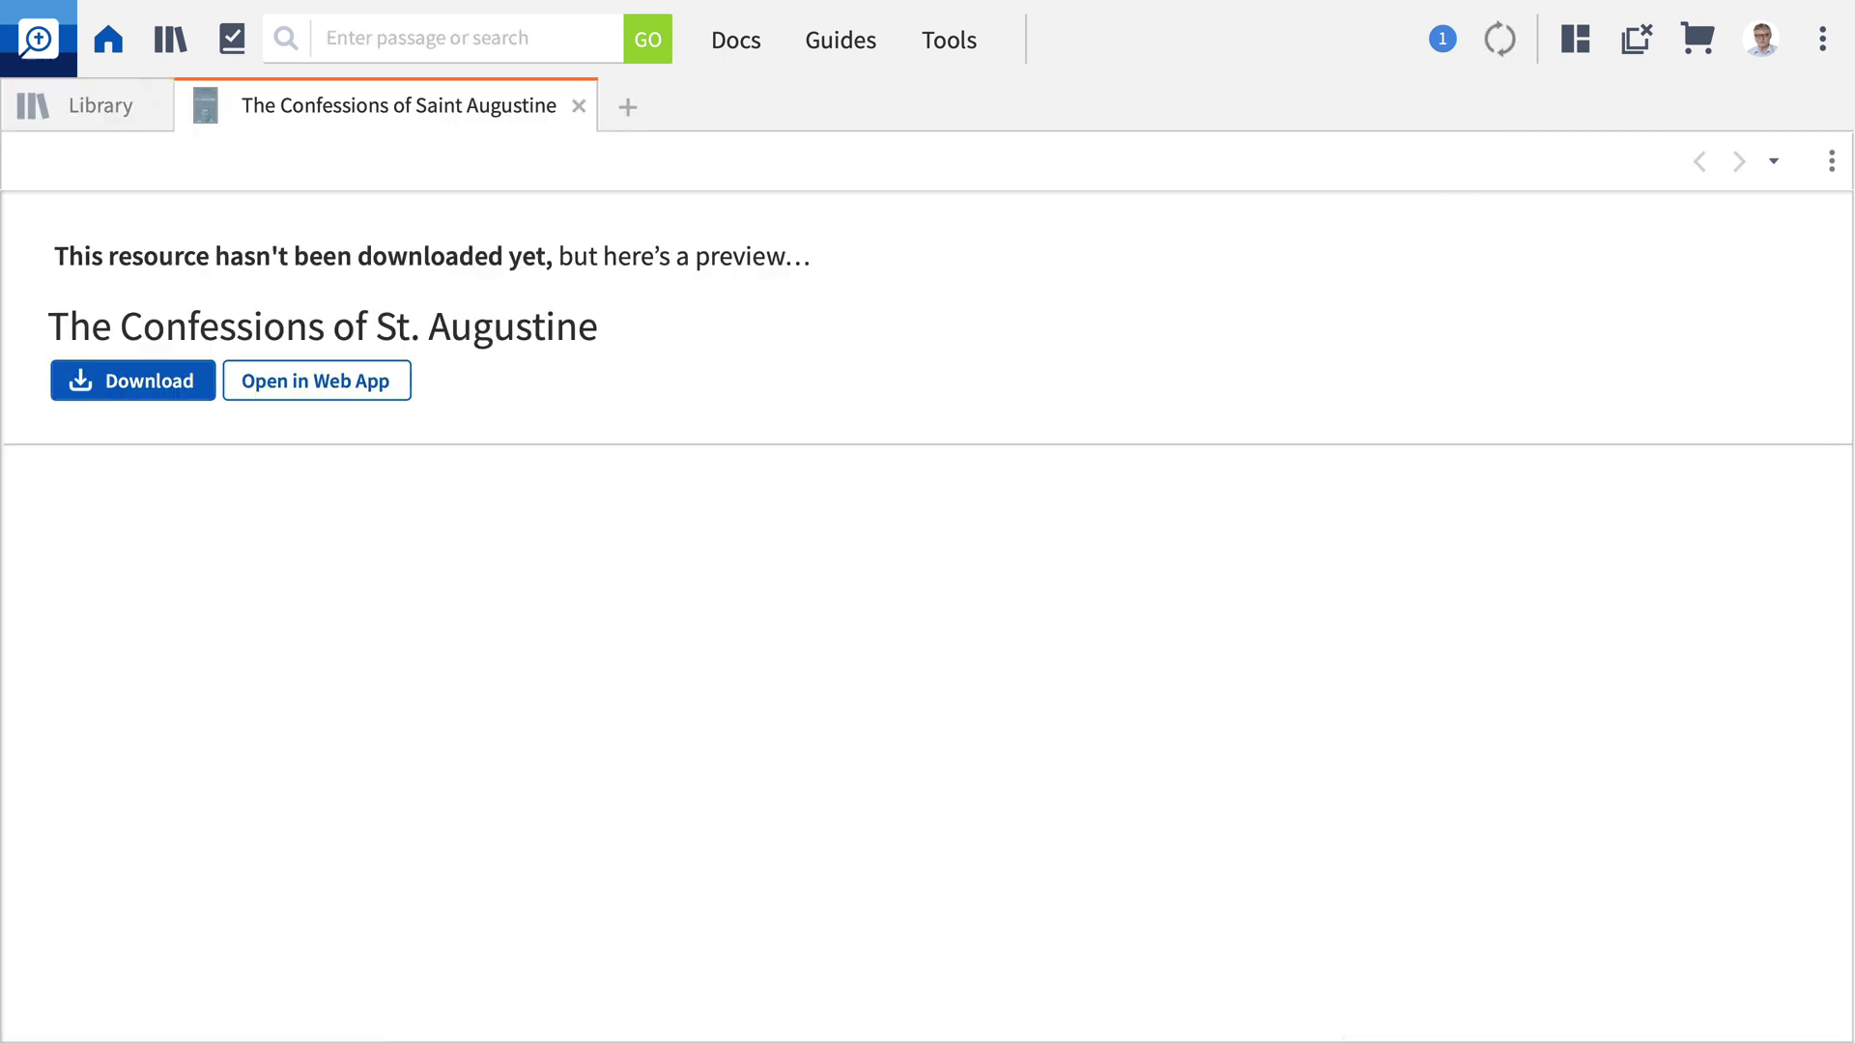
{"action": "scroll", "coordinate": [927, 744], "scroll_direction": "down", "scroll_amount": 4}
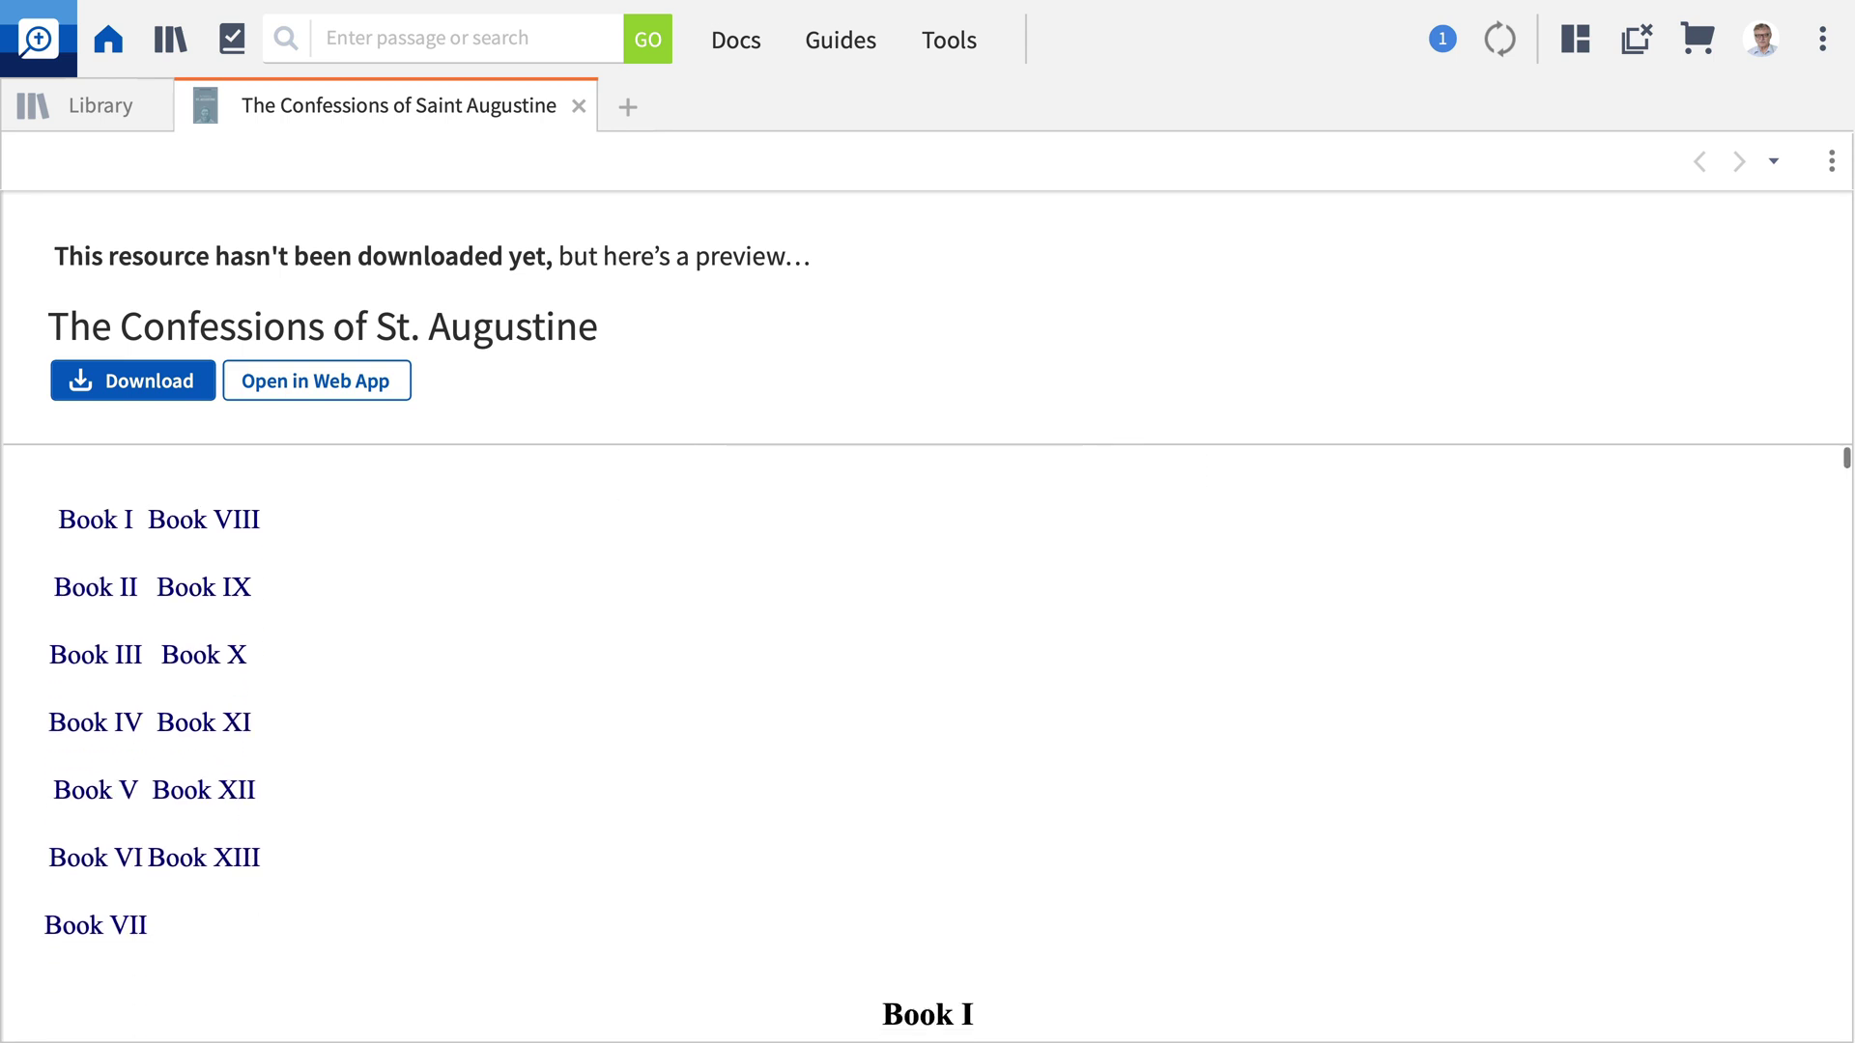
{"action": "scroll", "coordinate": [928, 739], "scroll_direction": "down", "scroll_amount": 3}
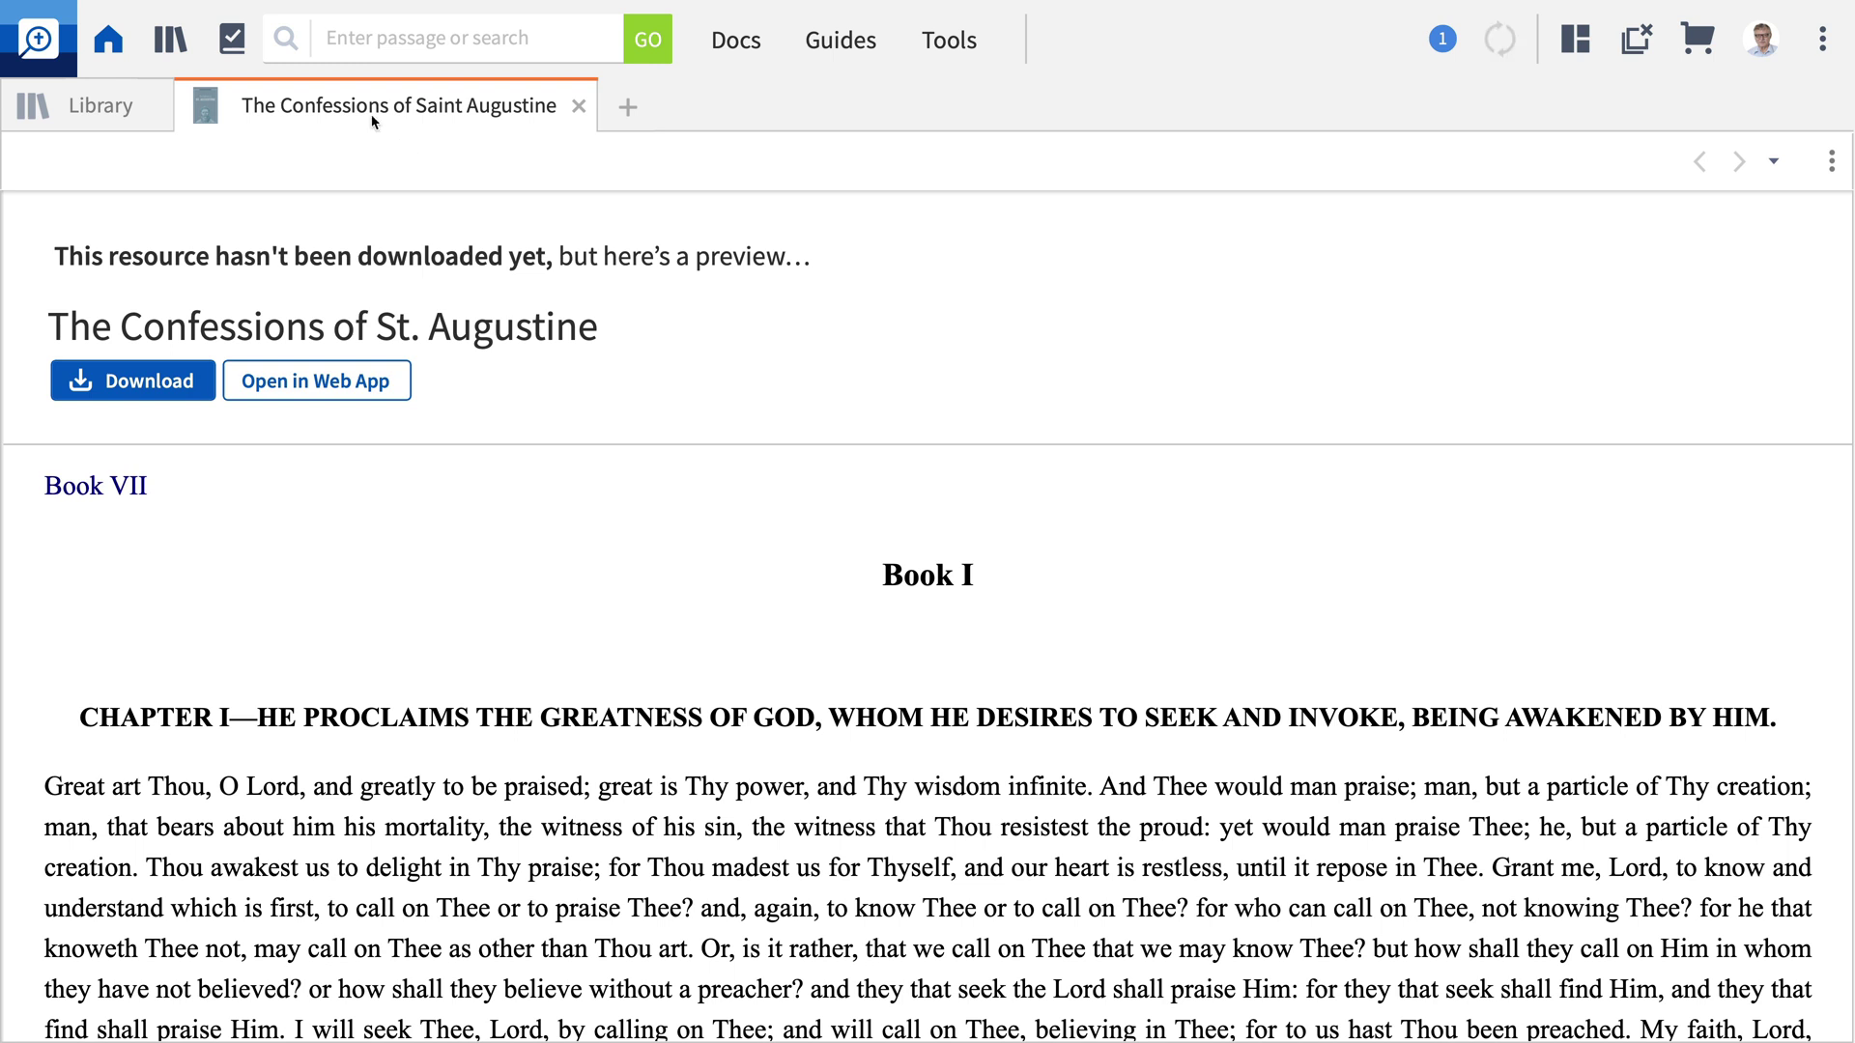
Search all resources for 'augustine', finding three cloud hits in The Confessions
{"action": "left_click", "coordinate": [293, 44]}
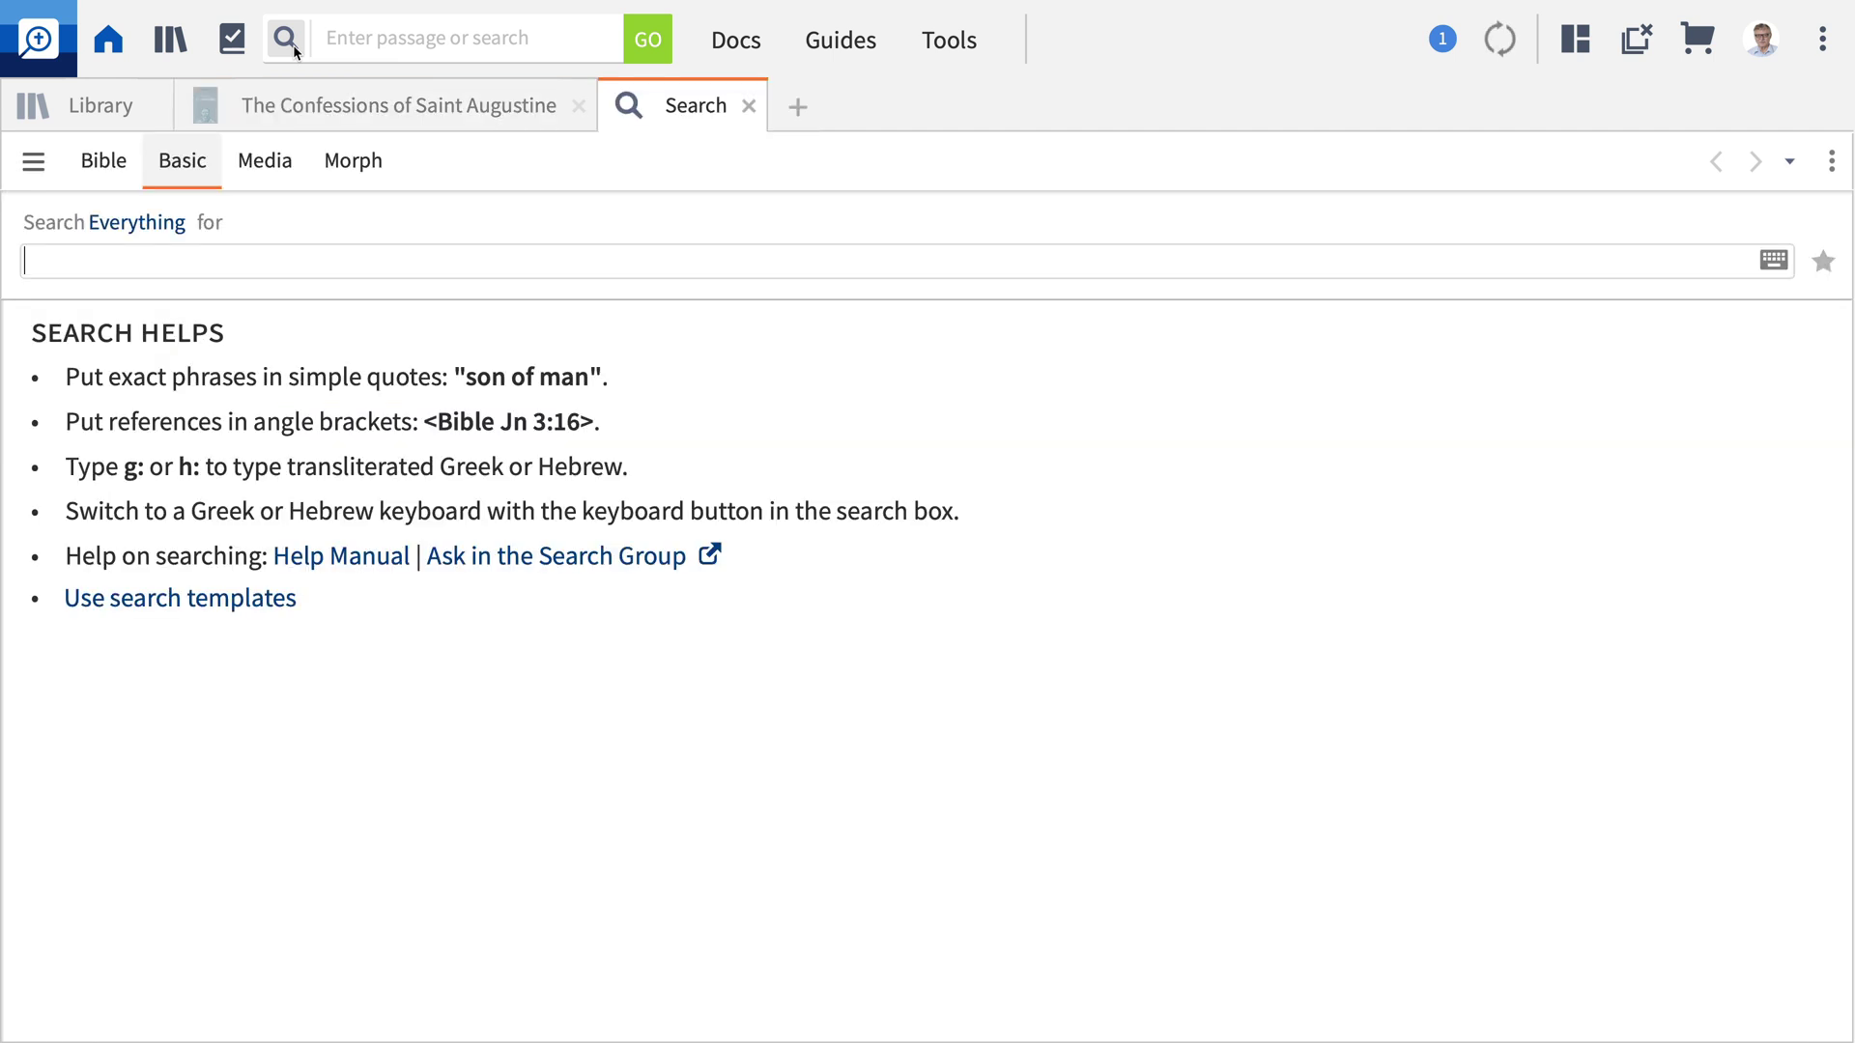
{"action": "type", "text": "augustine"}
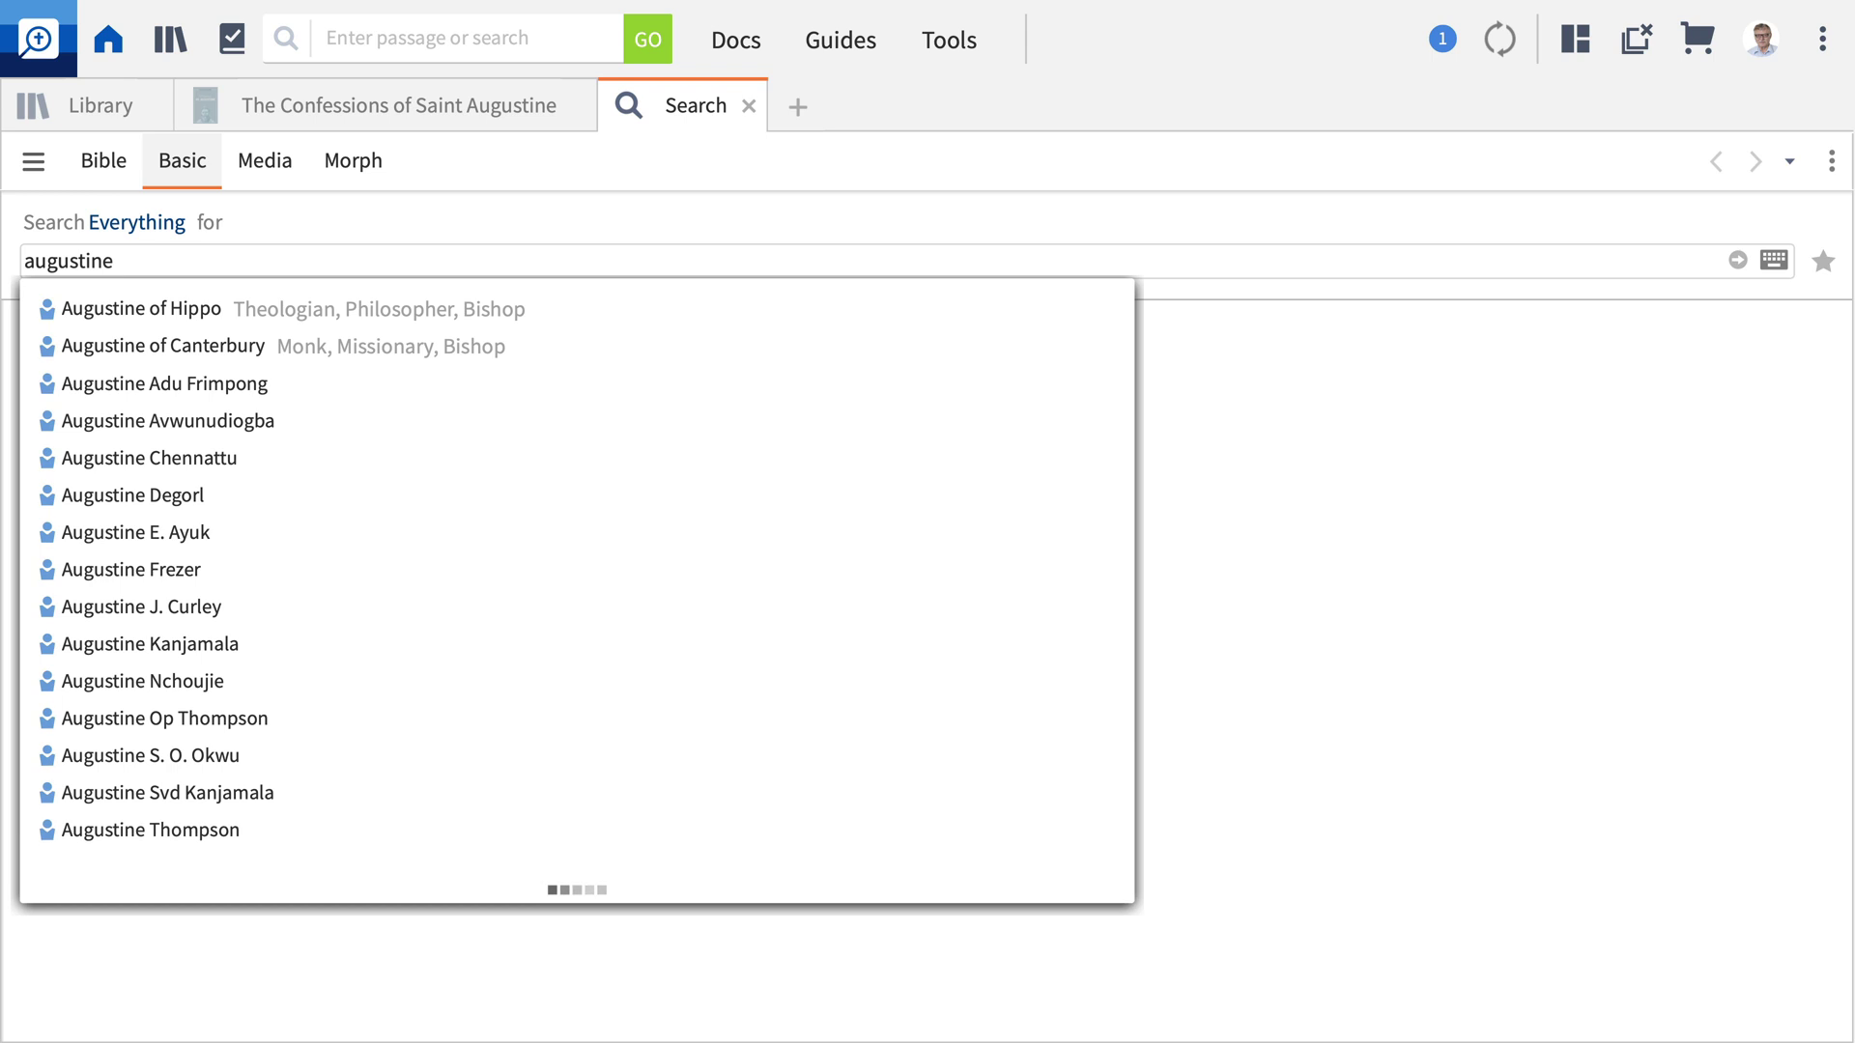
{"action": "key", "text": "Return"}
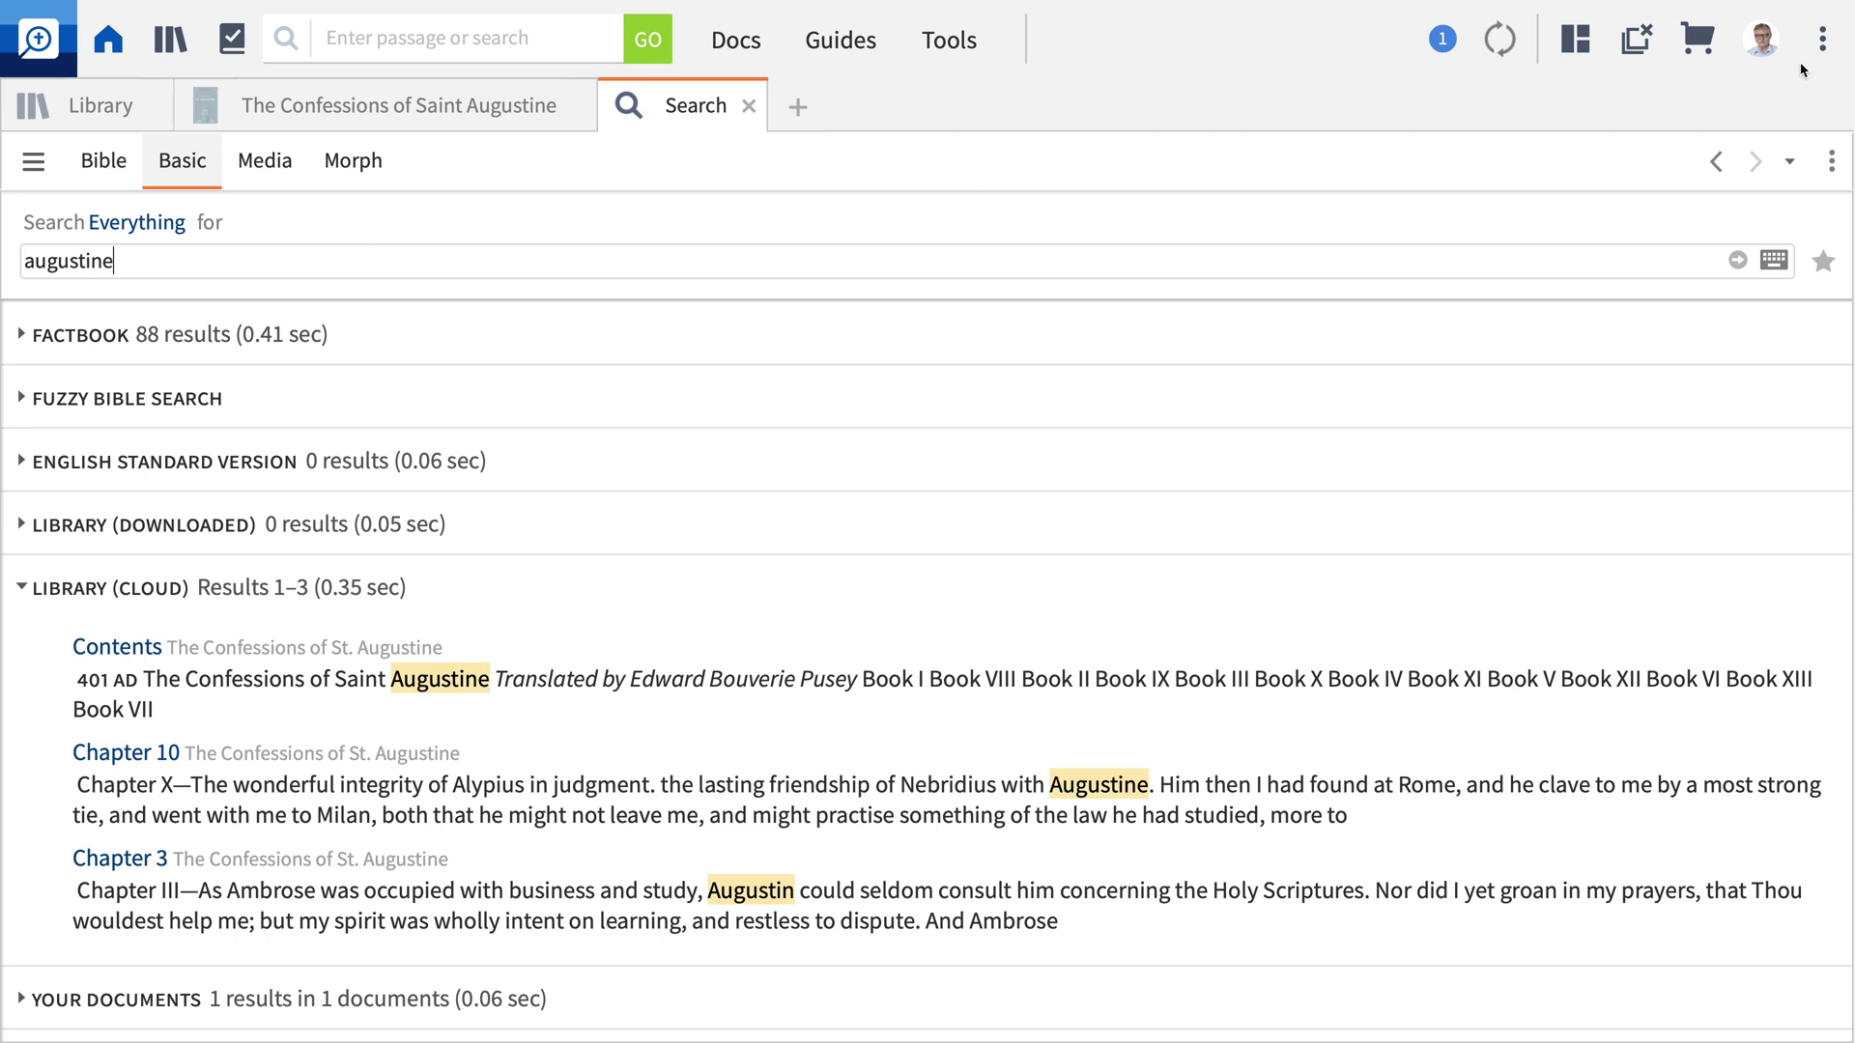
{"action": "left_click", "coordinate": [1823, 42]}
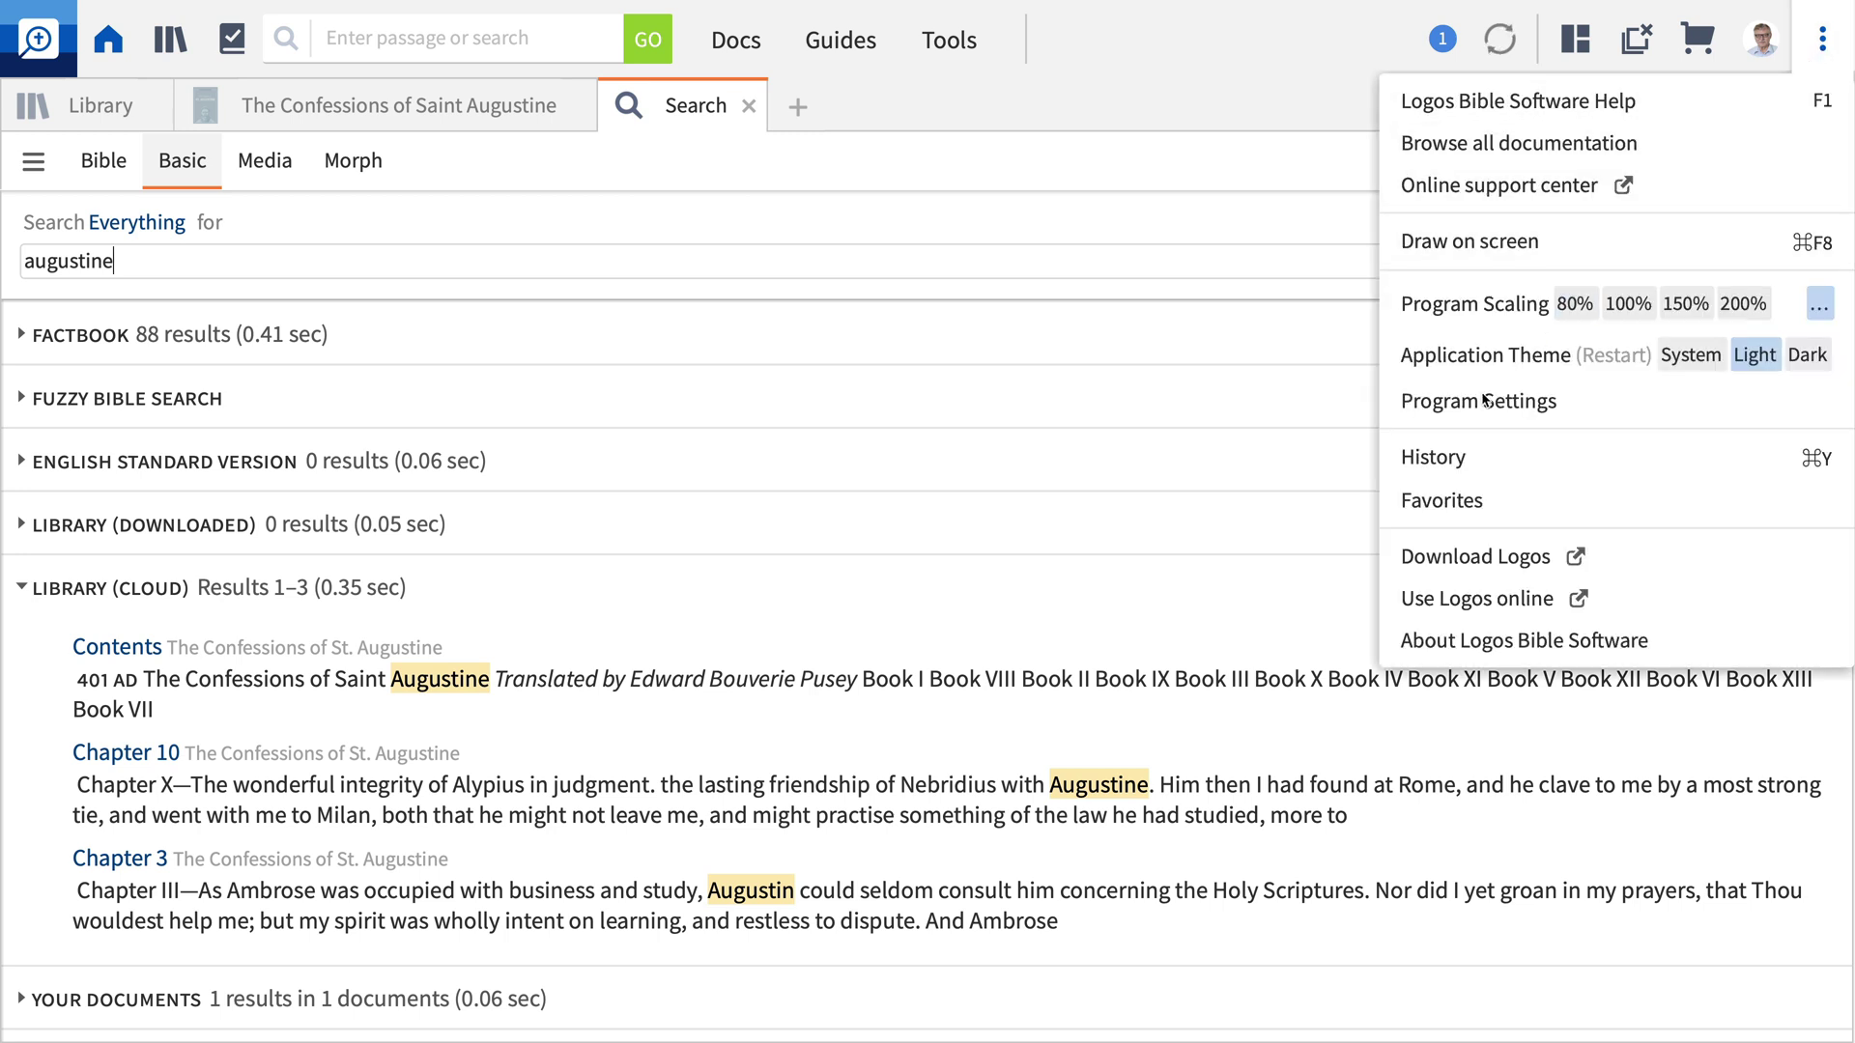
Open Program Settings and scroll to the Internet section showing Use Internet and Automatically Start Downloads set to Yes
{"action": "left_click", "coordinate": [1458, 422]}
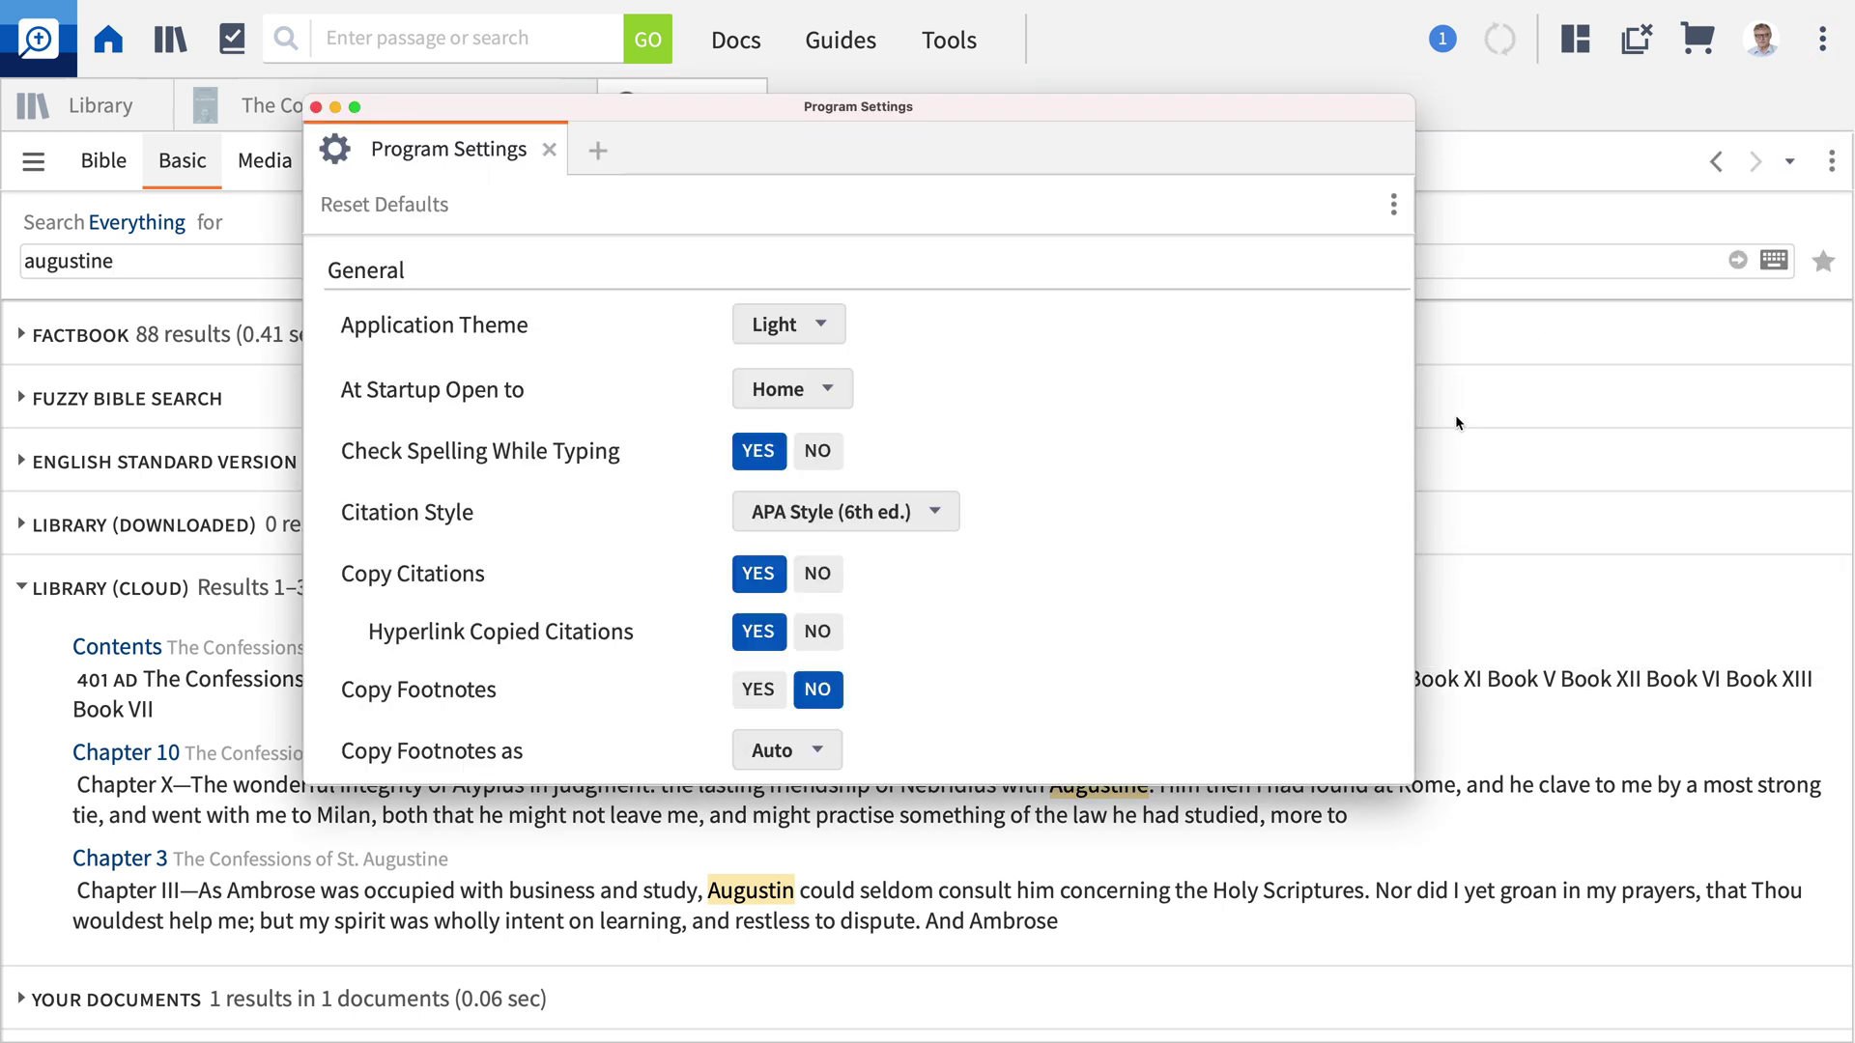
{"action": "scroll", "coordinate": [1140, 568], "scroll_direction": "down", "scroll_amount": 15}
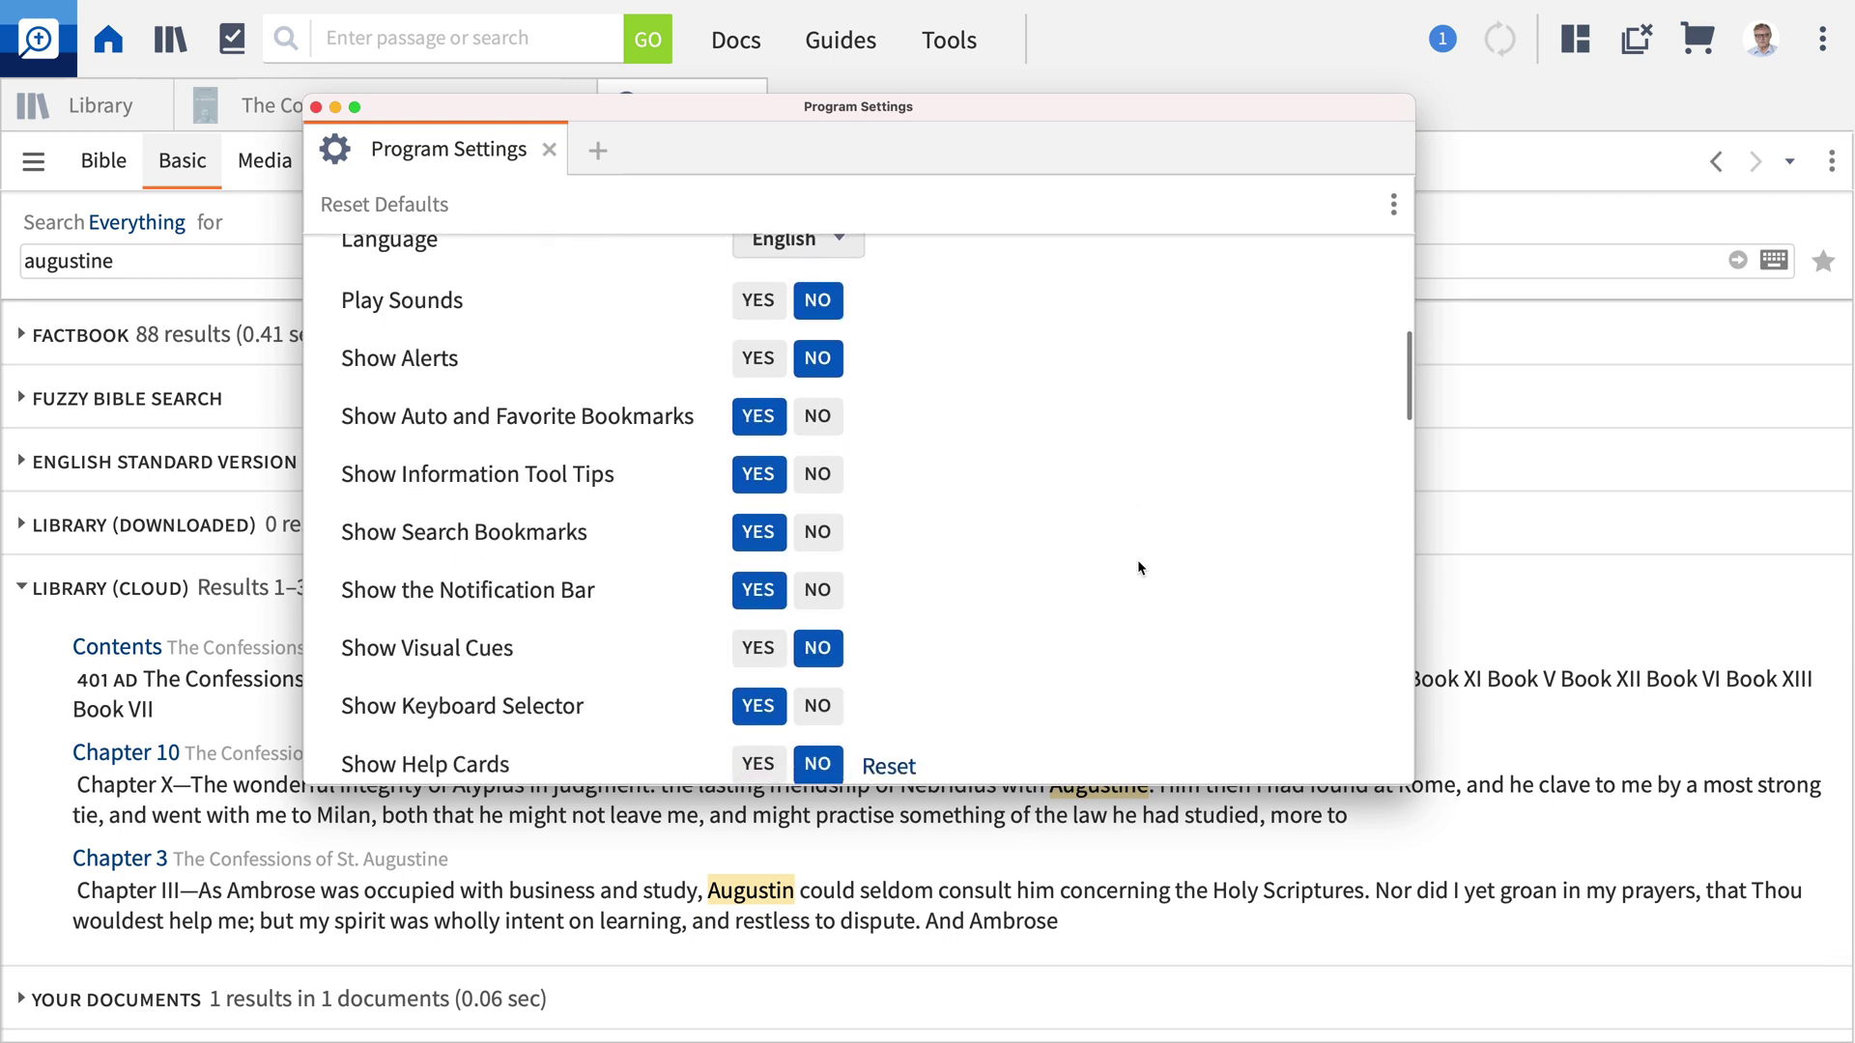
{"action": "scroll", "coordinate": [1139, 567], "scroll_direction": "down", "scroll_amount": 8}
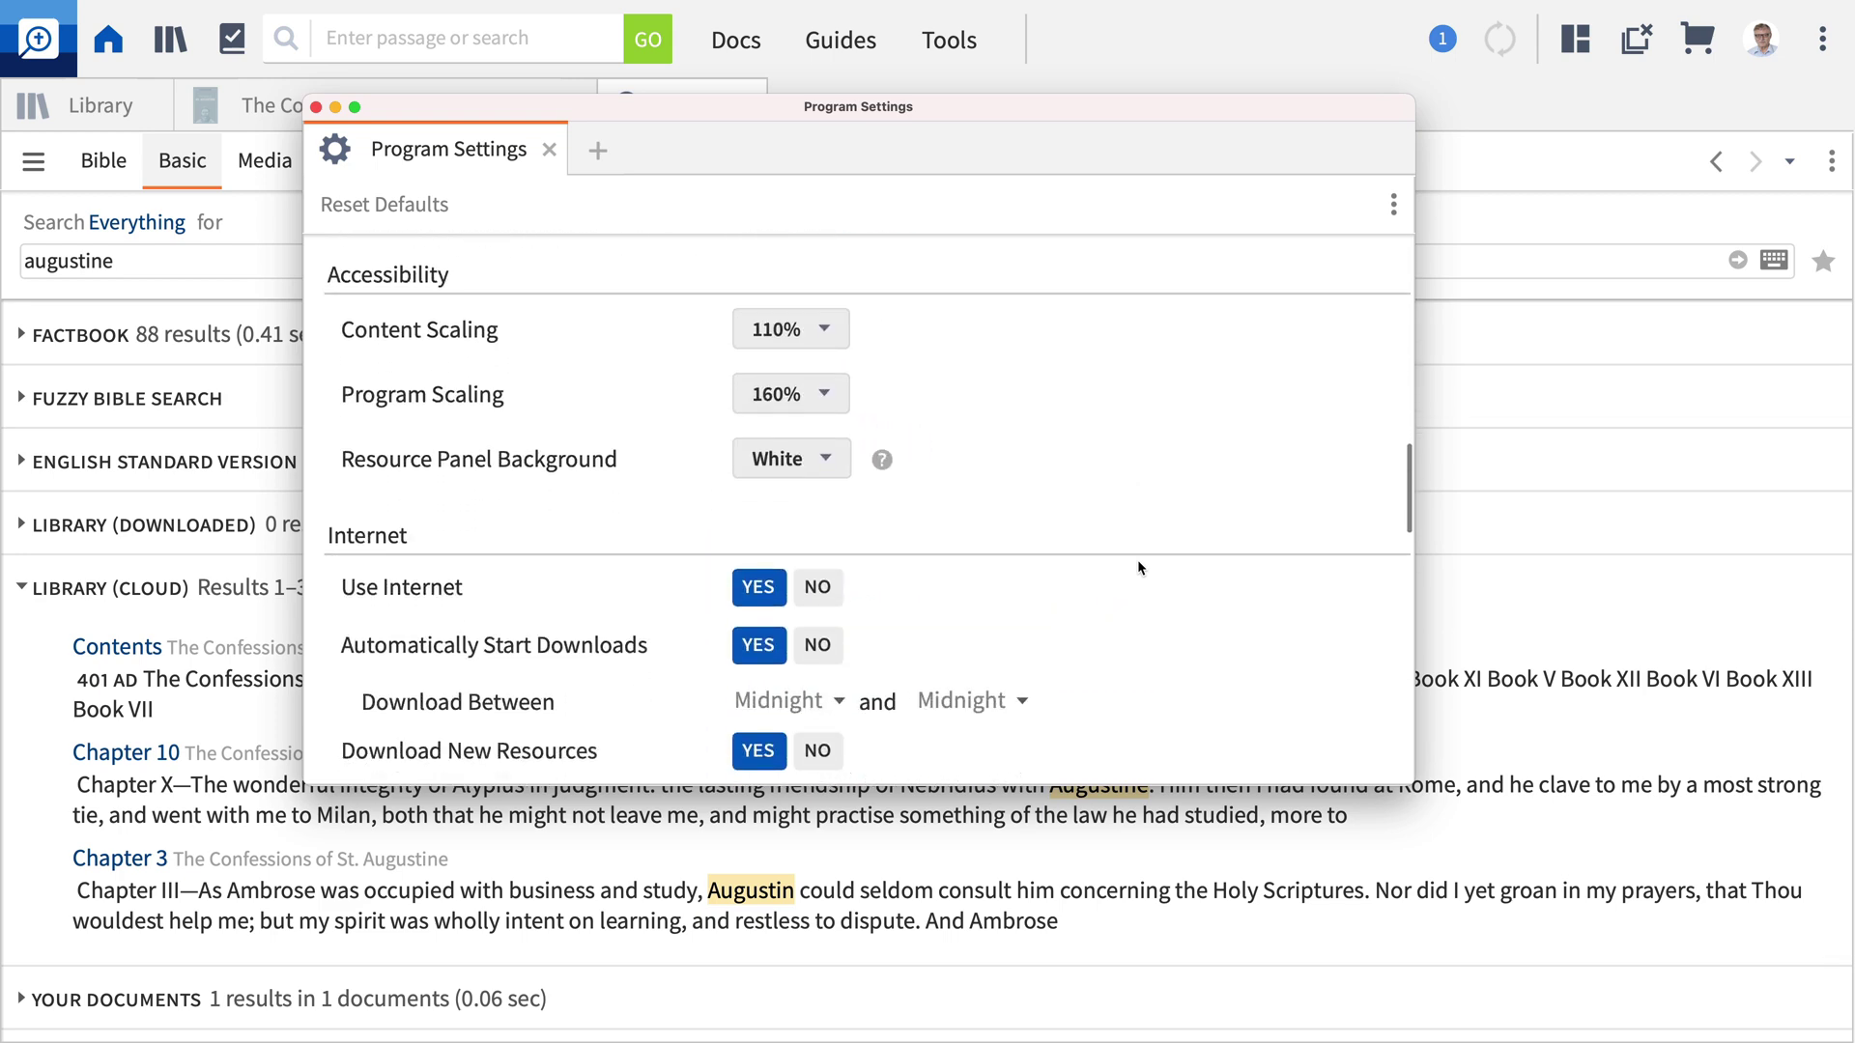